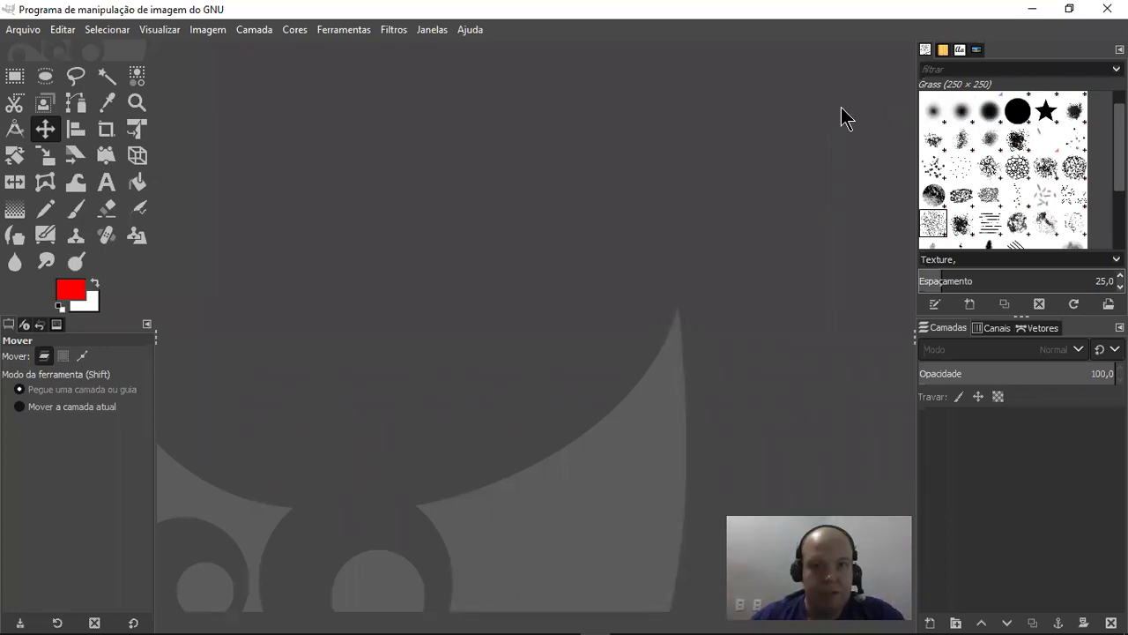
- Select the coca picture in File Explorer's Imagens folder, then minimize the window
{"action": "left_click", "coordinate": [143, 246]}
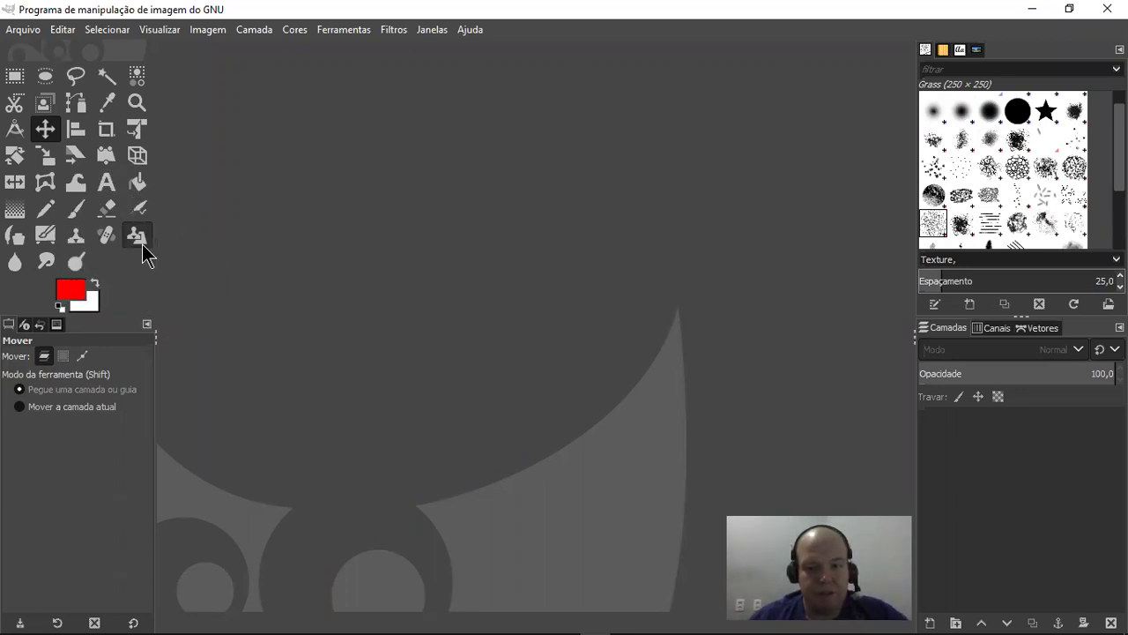
{"action": "left_click", "coordinate": [143, 246]}
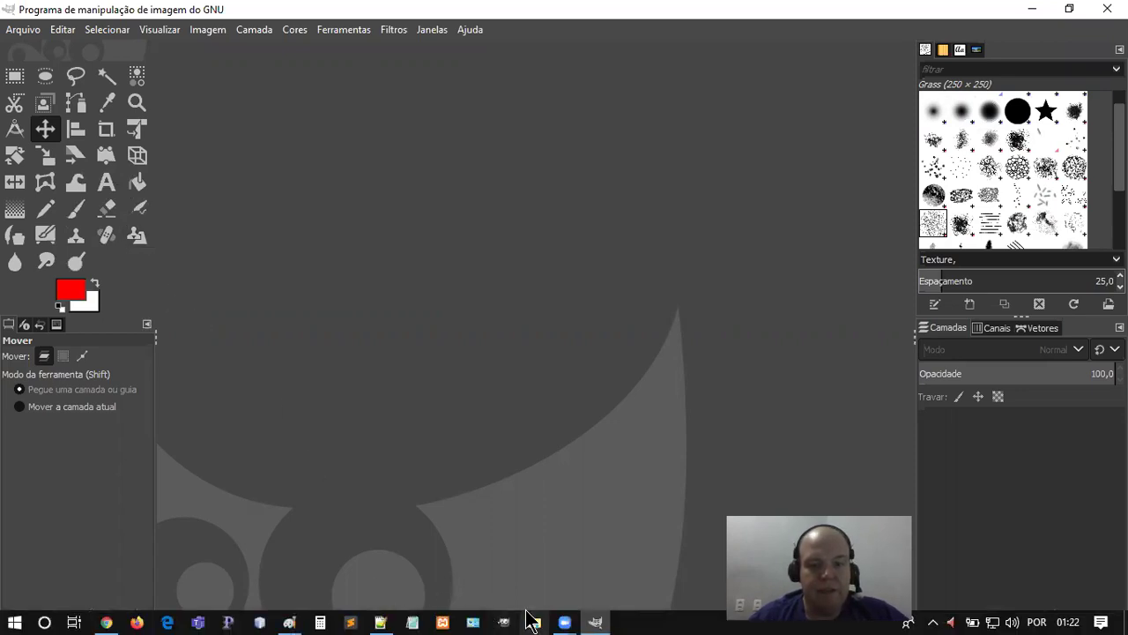
{"action": "left_click", "coordinate": [527, 615]}
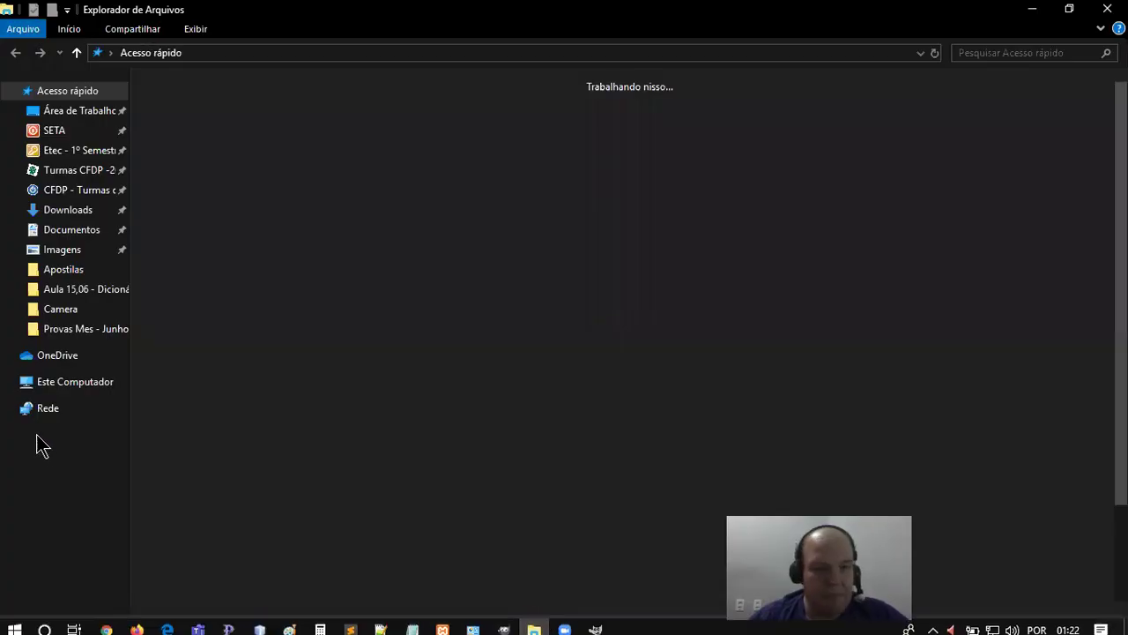
{"action": "left_click", "coordinate": [68, 255]}
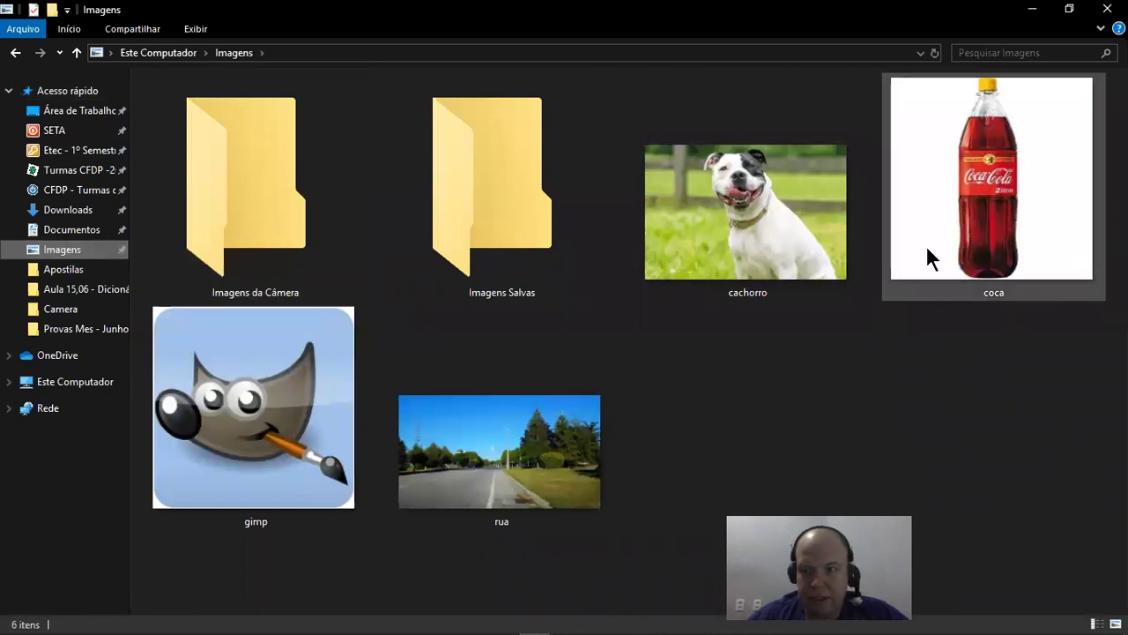
{"action": "left_click", "coordinate": [1037, 236]}
{"action": "left_click", "coordinate": [1036, 233]}
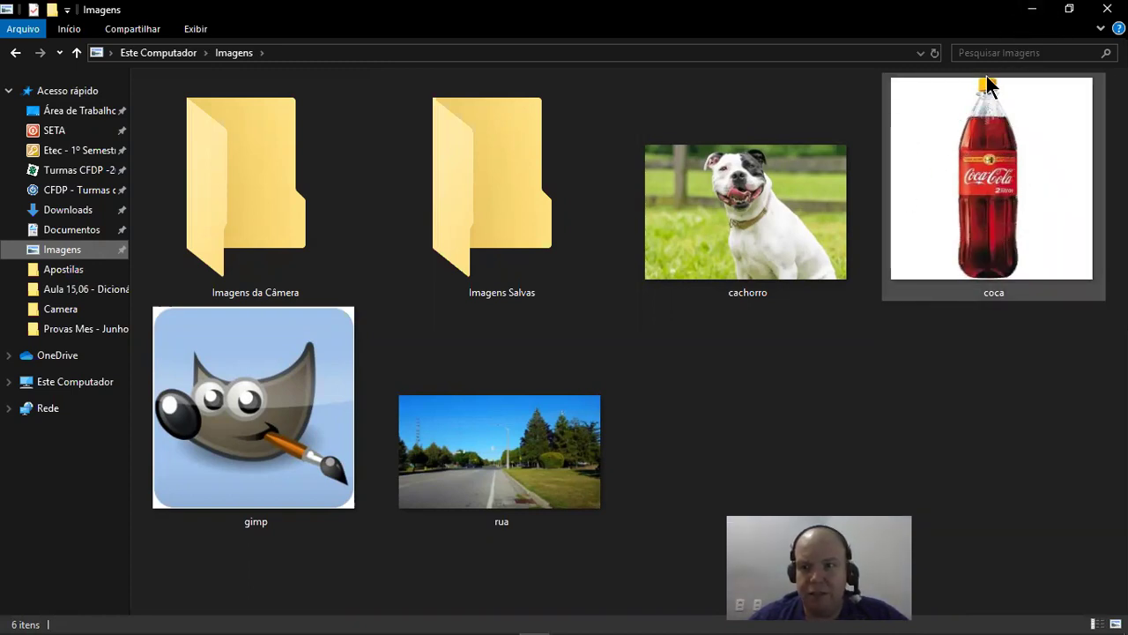
{"action": "left_click", "coordinate": [1033, 10]}
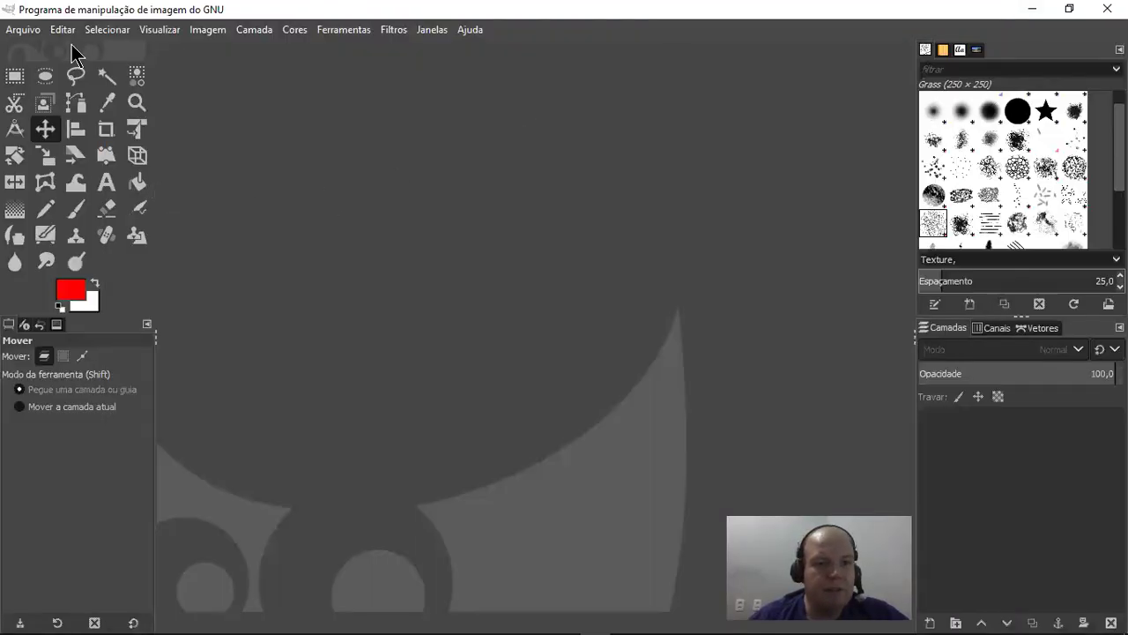
- Create a new blank 1920×1080 px image and fit it to the window
{"action": "left_click", "coordinate": [25, 30]}
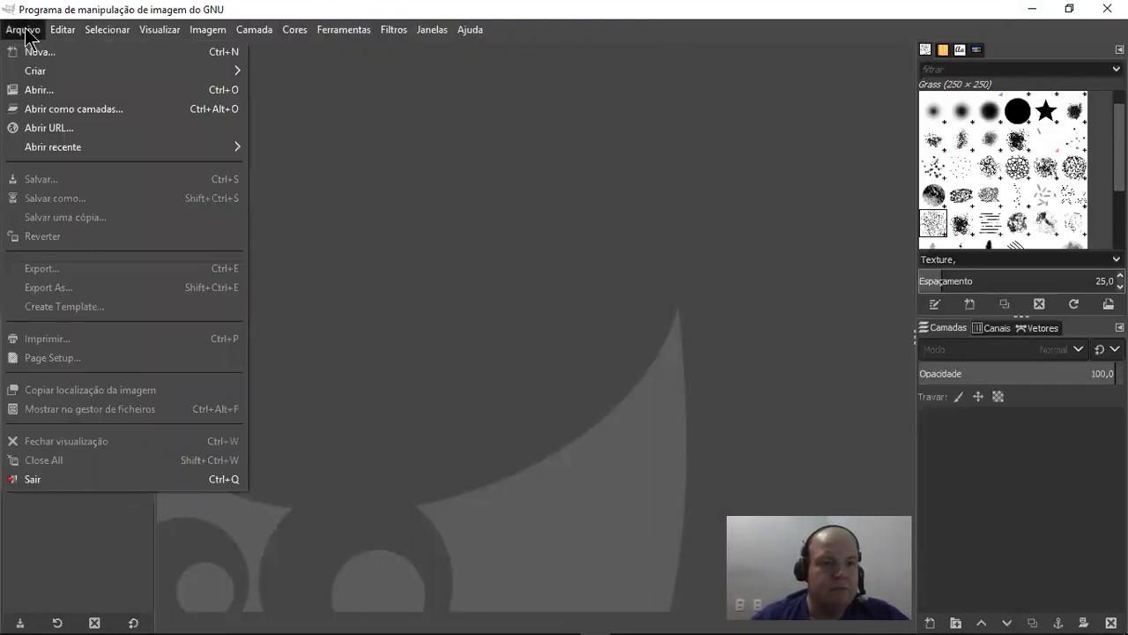
{"action": "left_click", "coordinate": [62, 29]}
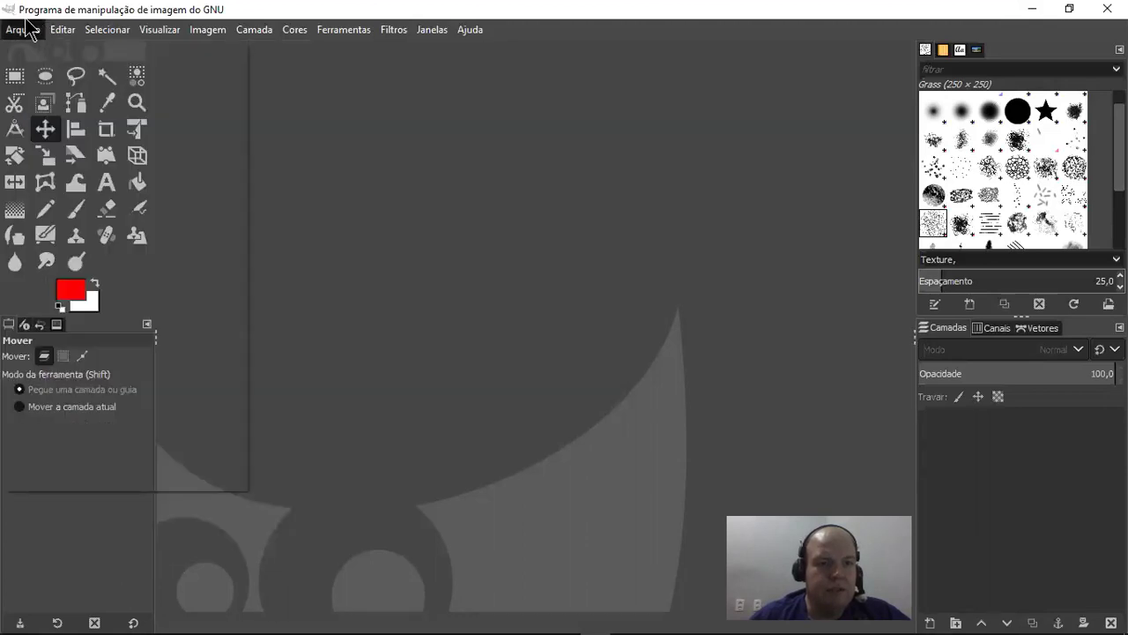
{"action": "left_click", "coordinate": [23, 30]}
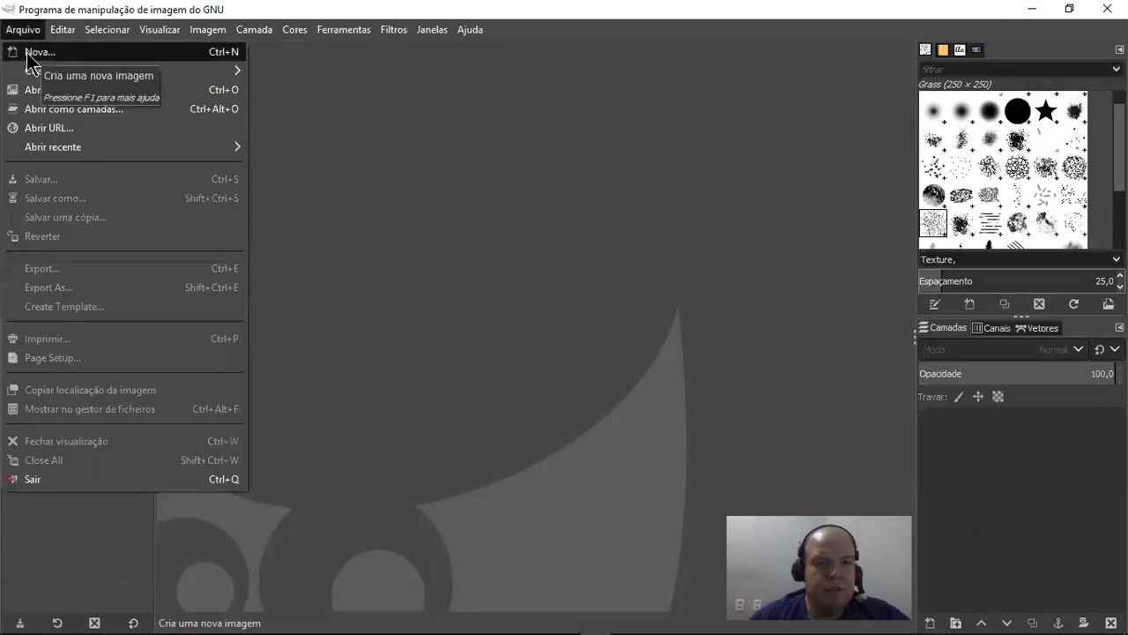
{"action": "left_click", "coordinate": [28, 53]}
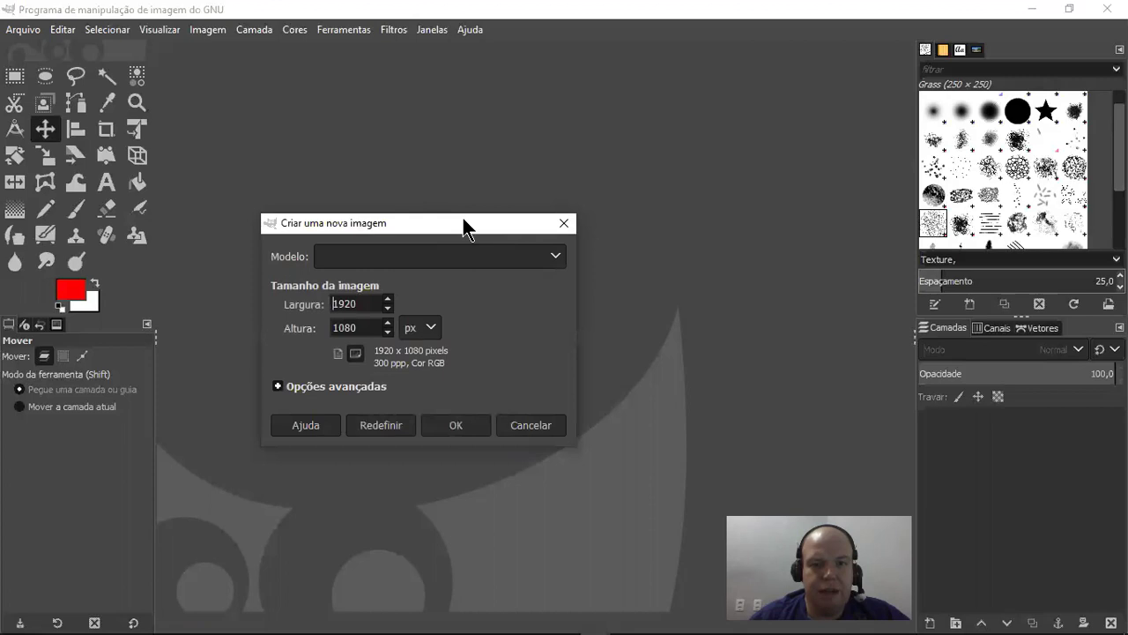
{"action": "left_click_drag", "start_coordinate": [463, 218], "coordinate": [684, 159]}
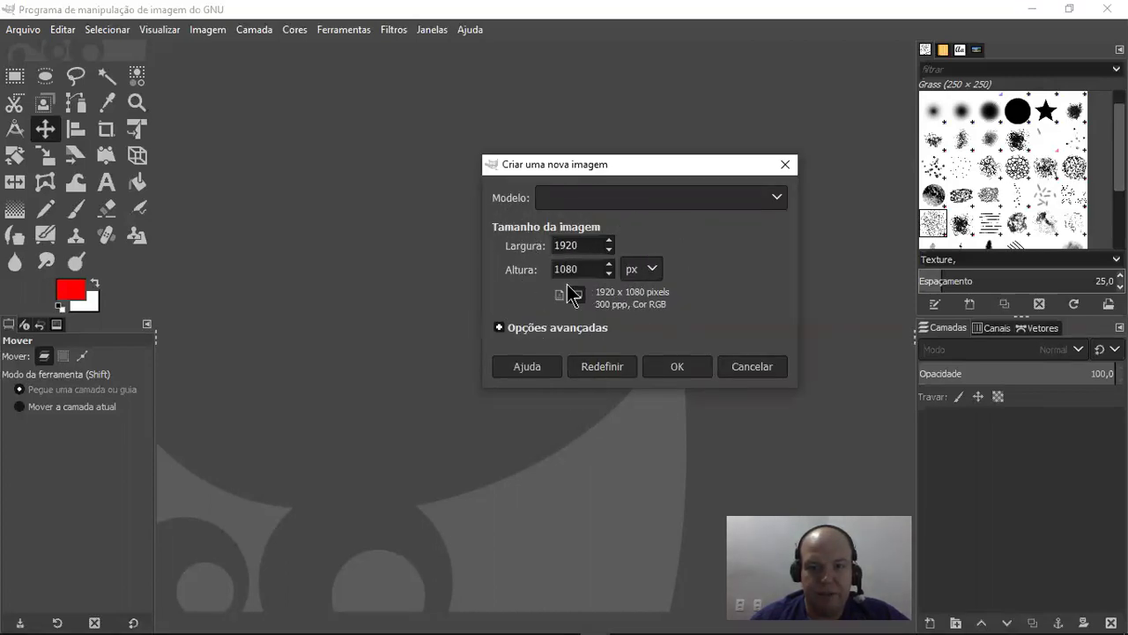
{"action": "left_click", "coordinate": [676, 365]}
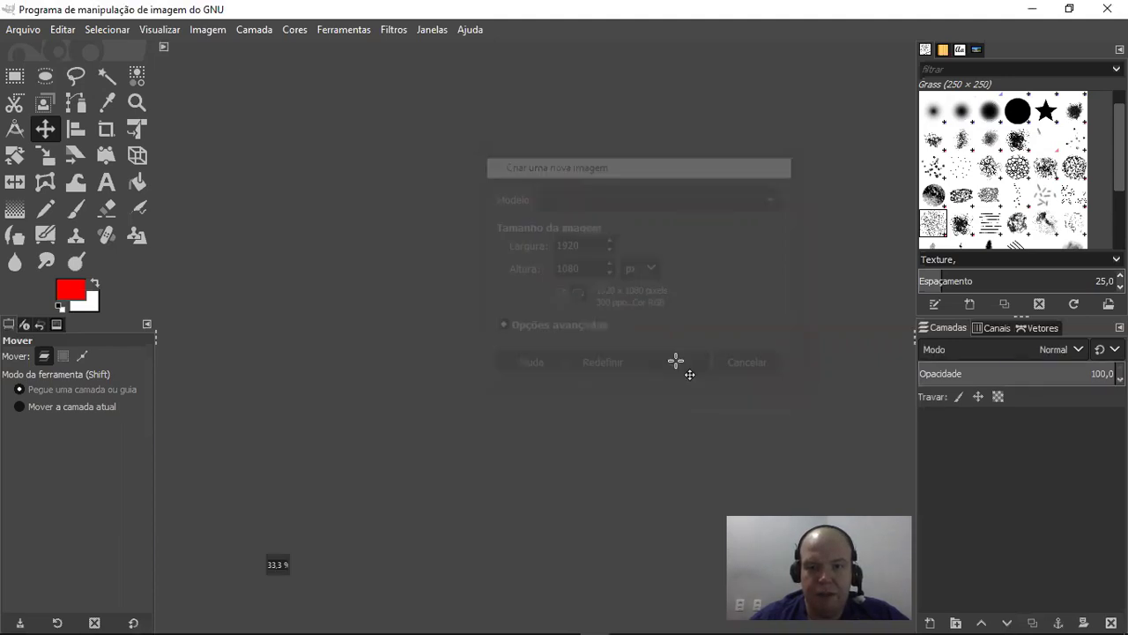
{"action": "key", "text": "shift+ctrl+j"}
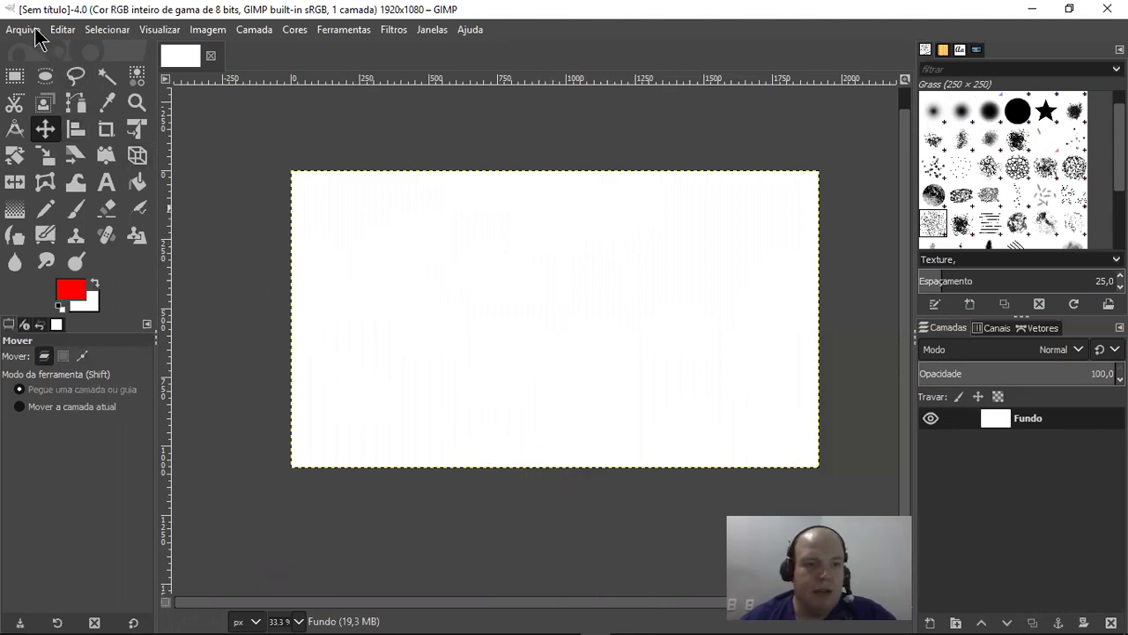
- Open coca.jpg from Pictures as a new layer with Open as Layers
{"action": "left_click", "coordinate": [35, 36]}
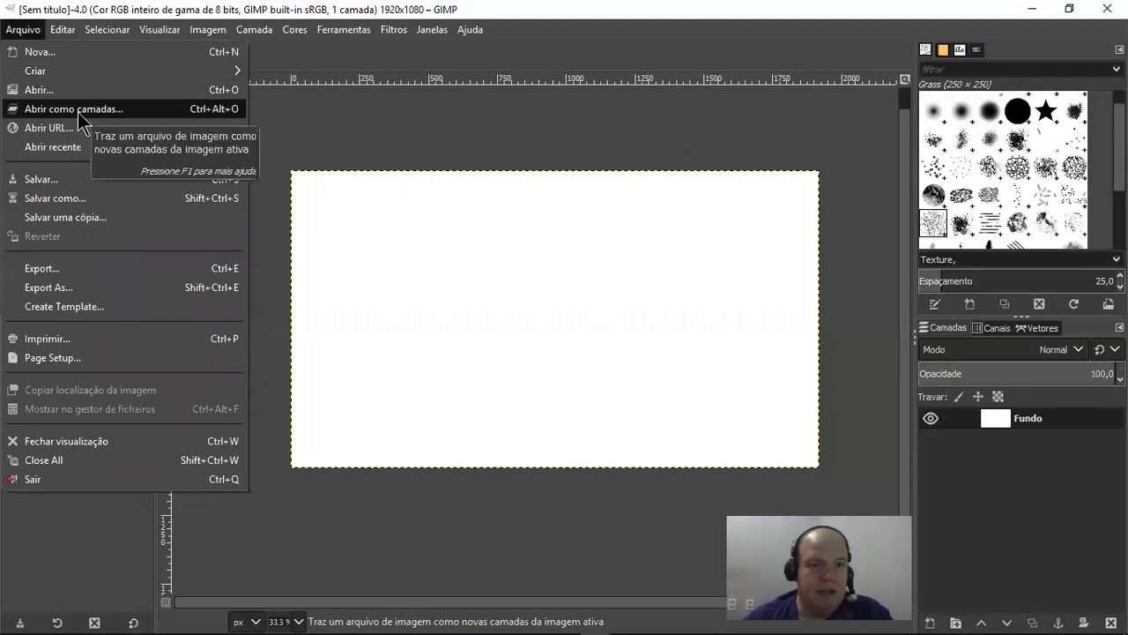
{"action": "left_click", "coordinate": [77, 112]}
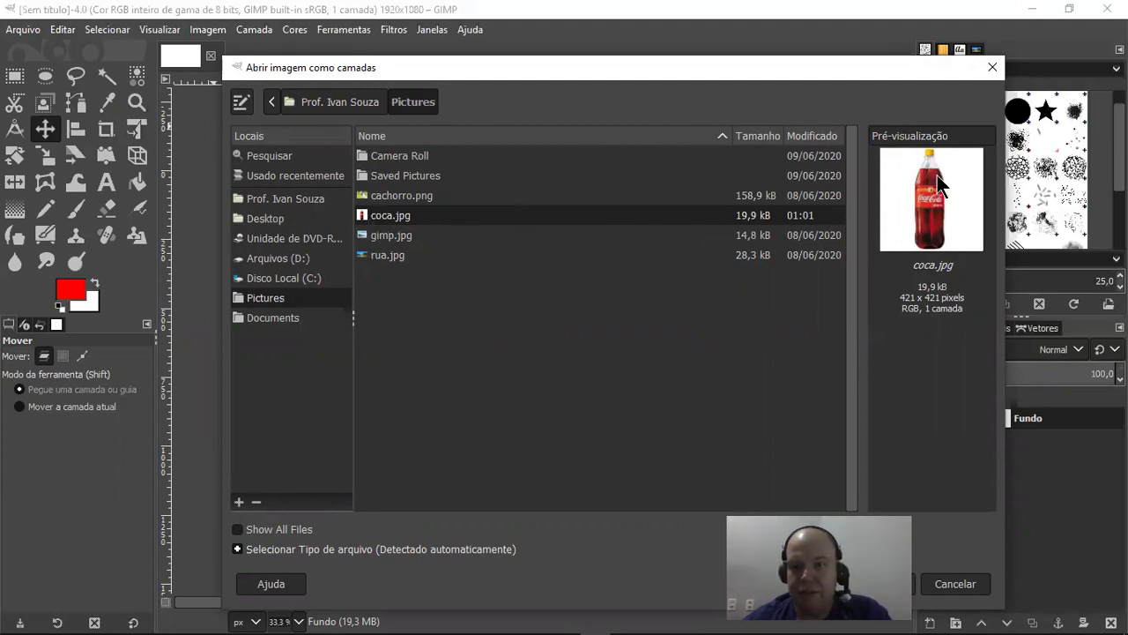
{"action": "left_click_drag", "start_coordinate": [878, 76], "coordinate": [648, 28]}
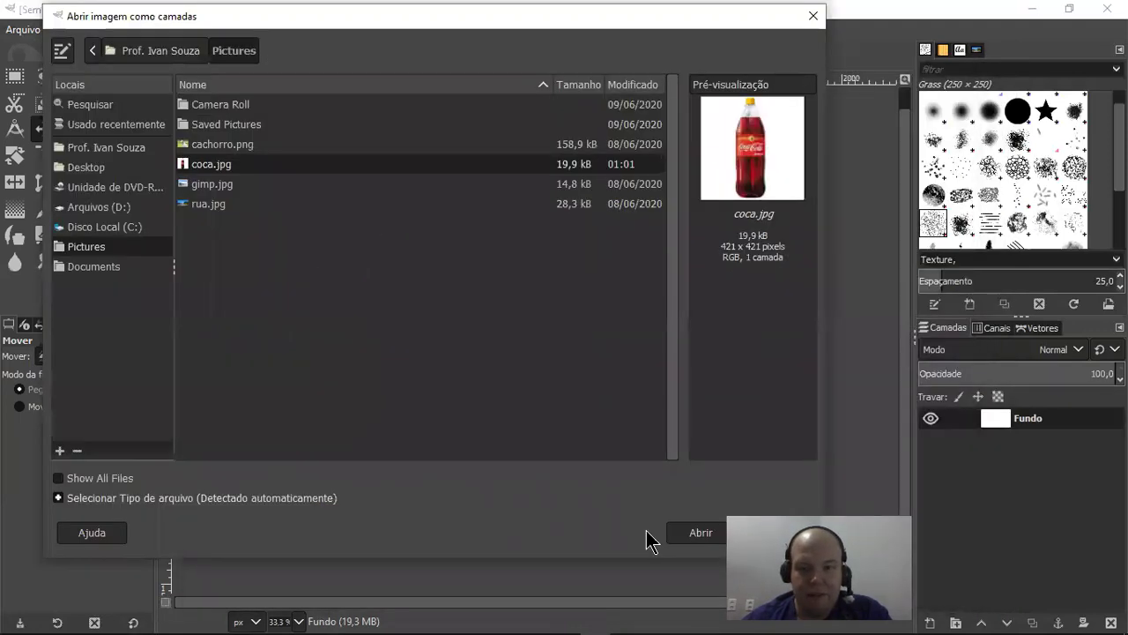
{"action": "left_click", "coordinate": [693, 534]}
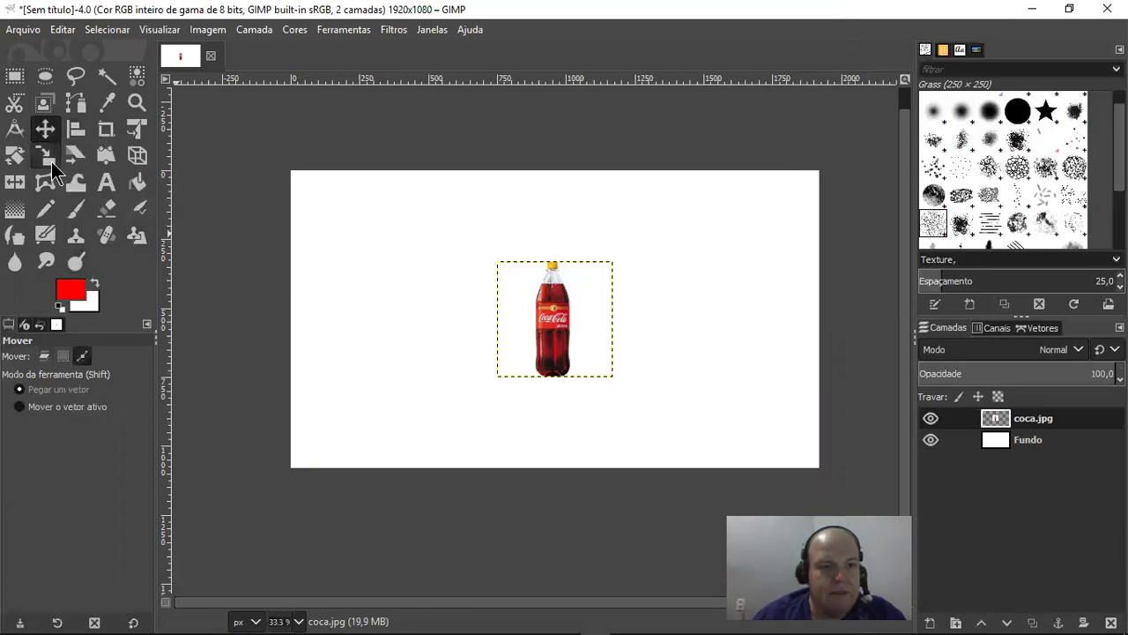
- Scale the coca.jpg layer to 1090×991 px by stretching its top, bottom and left edges
{"action": "left_click", "coordinate": [46, 156]}
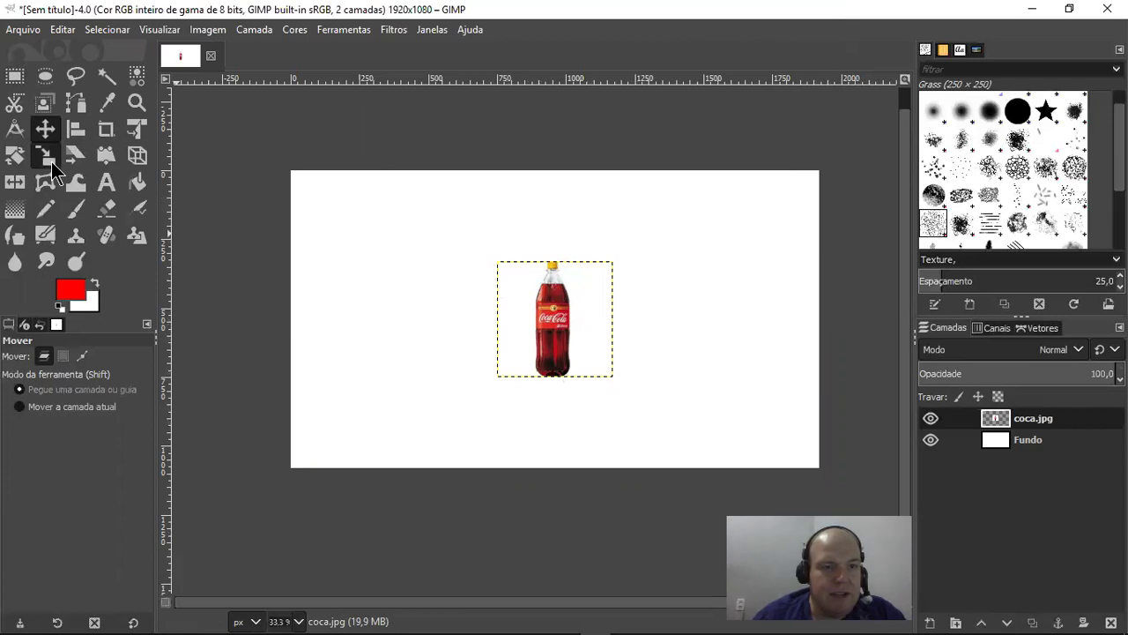
{"action": "left_click", "coordinate": [581, 328]}
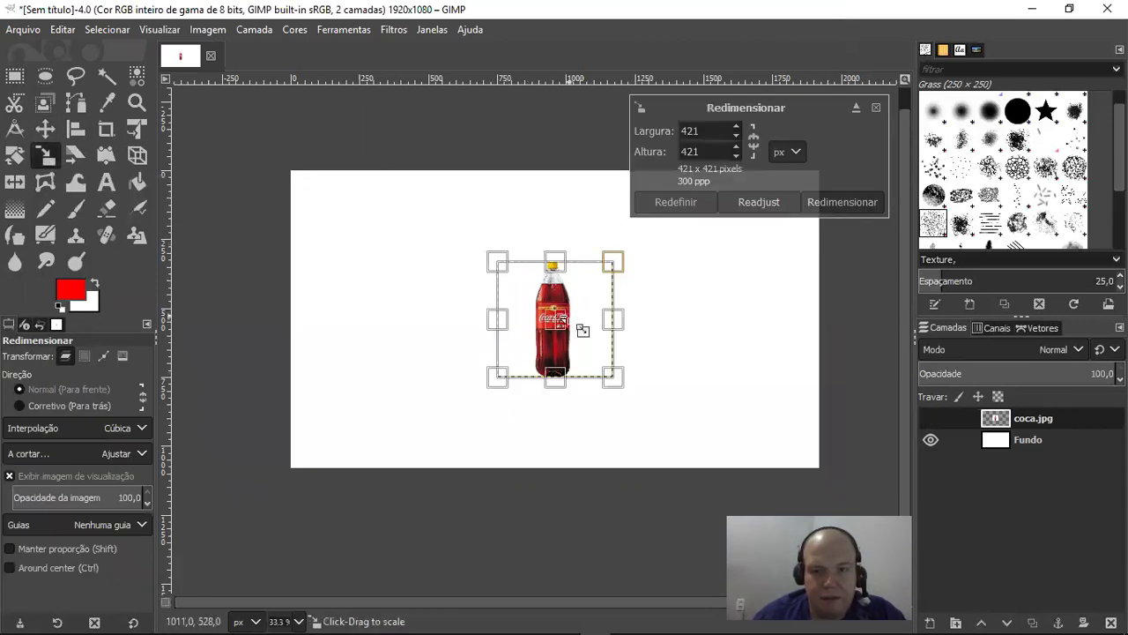
{"action": "left_click_drag", "start_coordinate": [554, 261], "coordinate": [565, 176]}
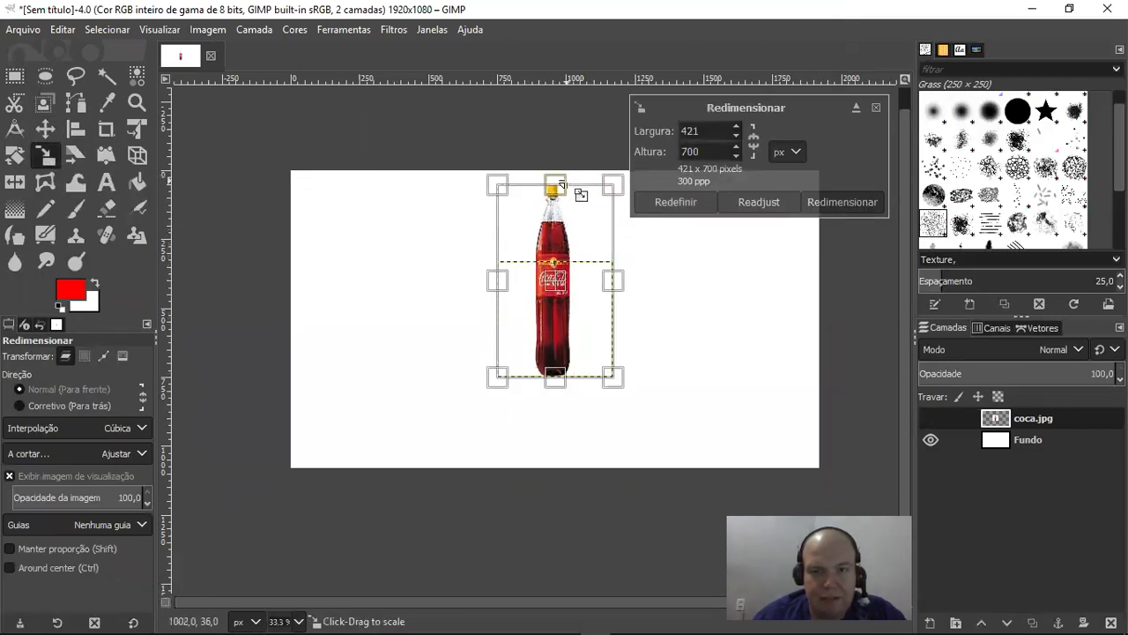
{"action": "left_click_drag", "start_coordinate": [559, 391], "coordinate": [564, 463]}
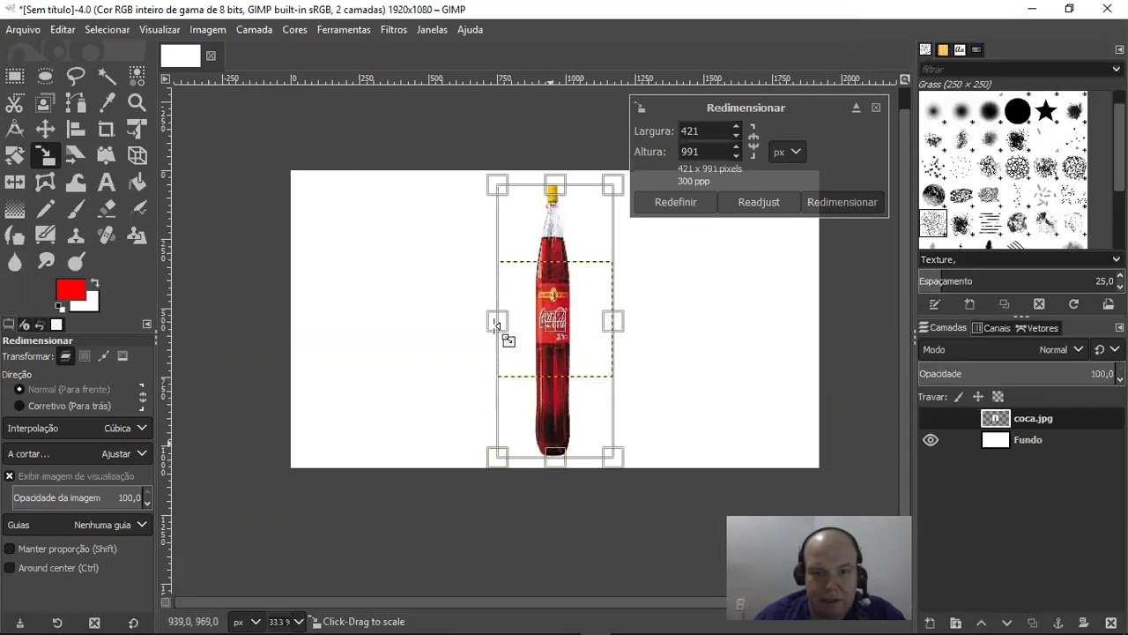
{"action": "left_click_drag", "start_coordinate": [501, 318], "coordinate": [313, 320]}
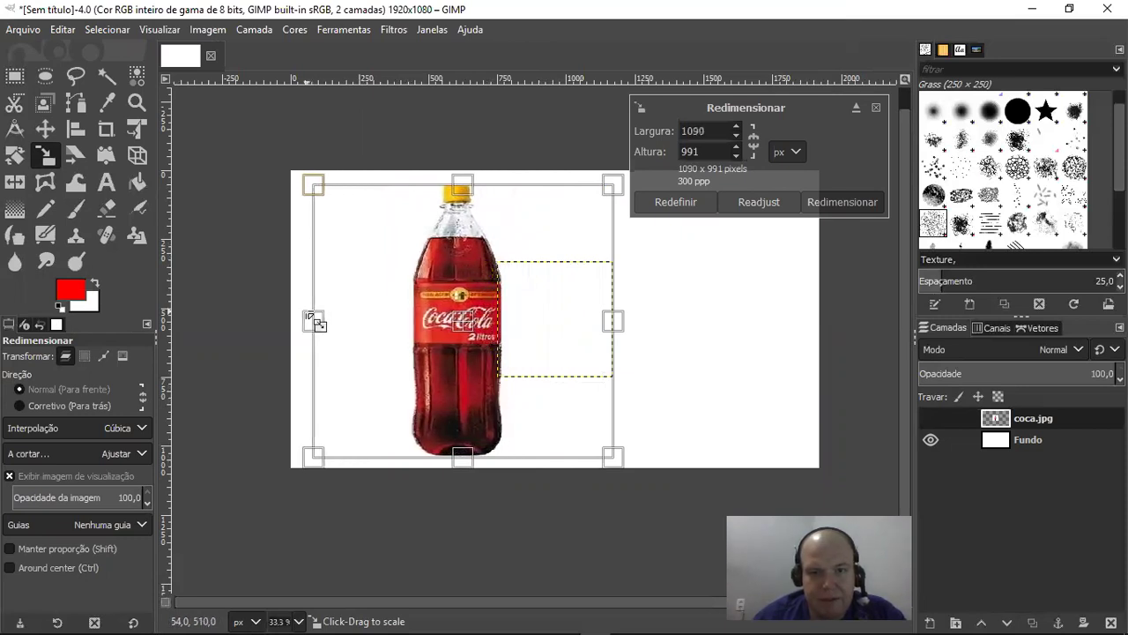
{"action": "left_click", "coordinate": [857, 210]}
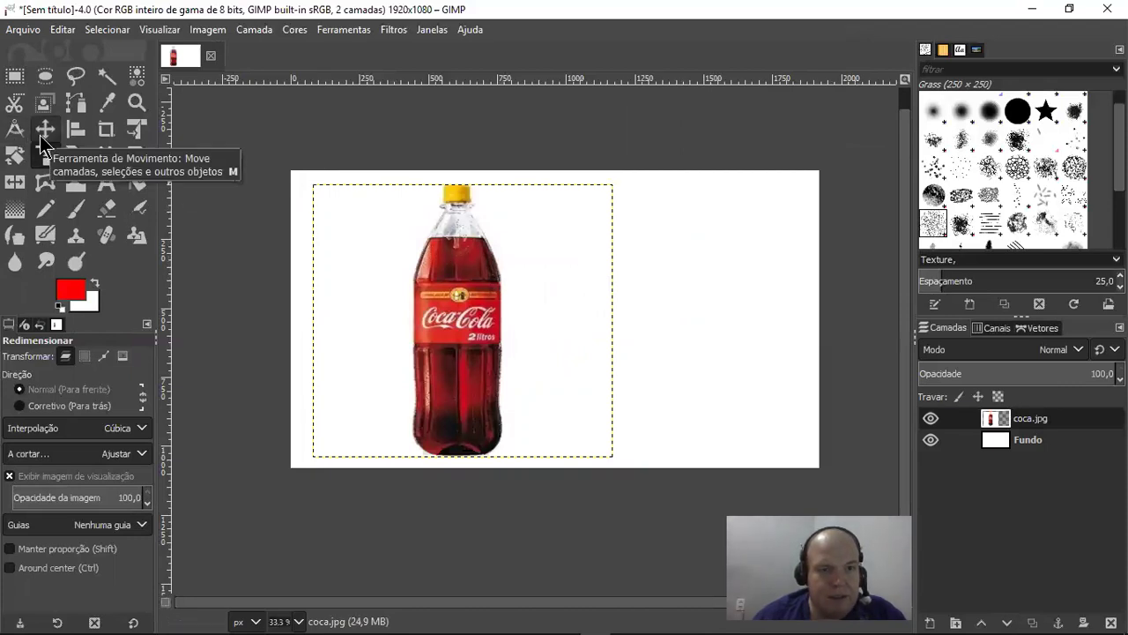
- Move the enlarged coca.jpg layer right toward the canvas centre
{"action": "left_click", "coordinate": [44, 130]}
{"action": "mouse_move", "coordinate": [479, 344]}
{"action": "left_mouse_down"}
{"action": "mouse_move", "coordinate": [572, 347]}
{"action": "mouse_move", "coordinate": [558, 334]}
{"action": "left_mouse_up"}
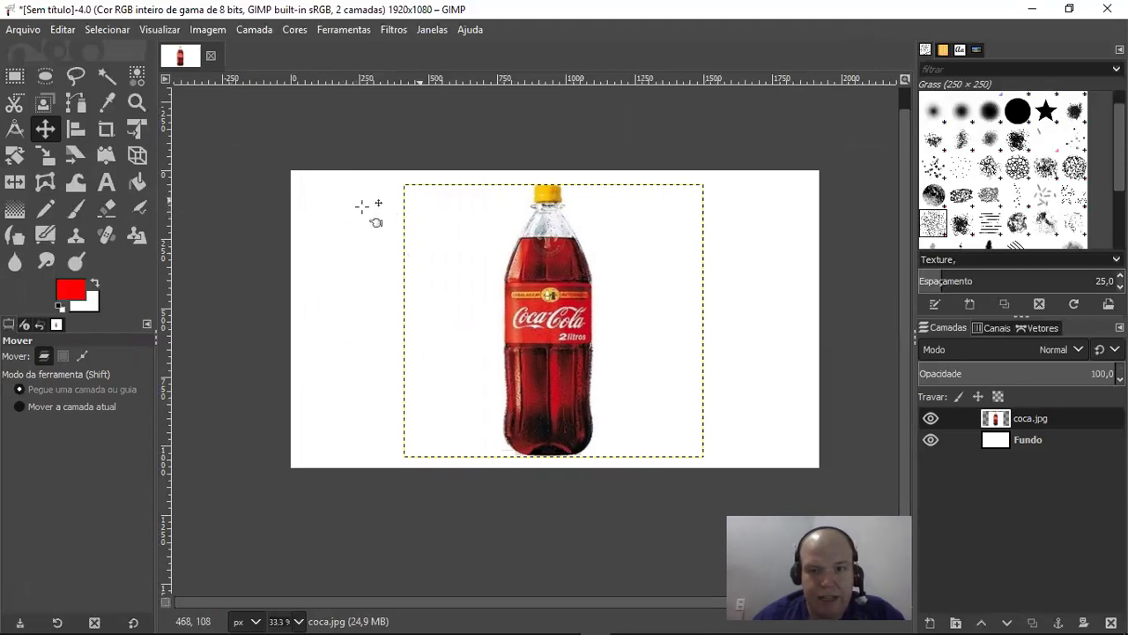
{"action": "left_click", "coordinate": [309, 237]}
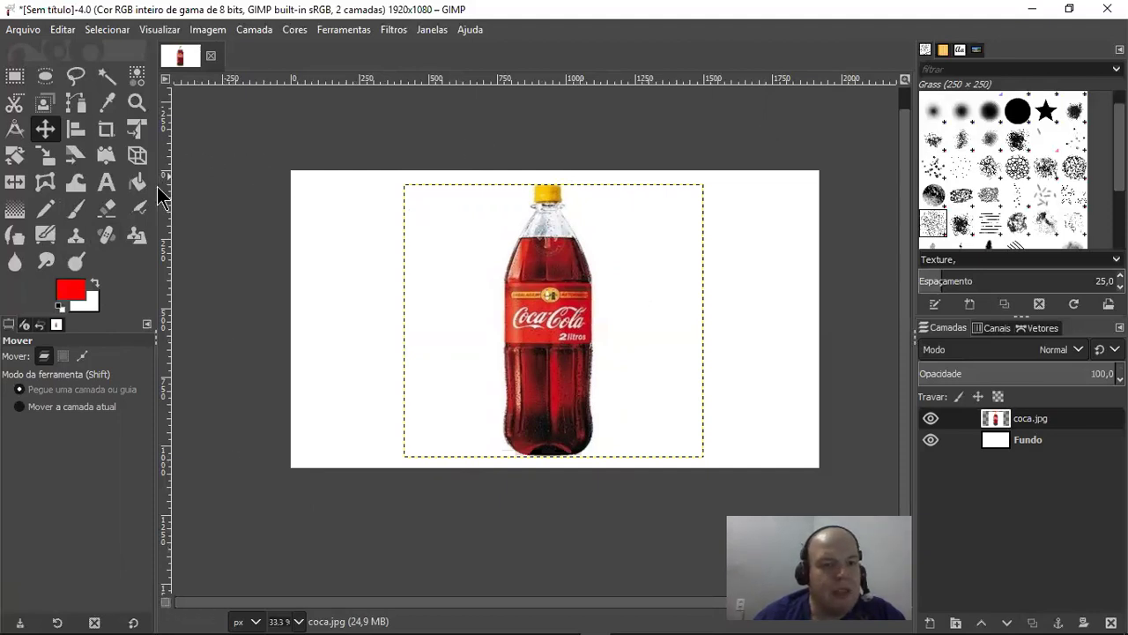
- Add a 'Coca-Cola' text box in the canvas's upper-left
{"action": "left_click", "coordinate": [110, 191]}
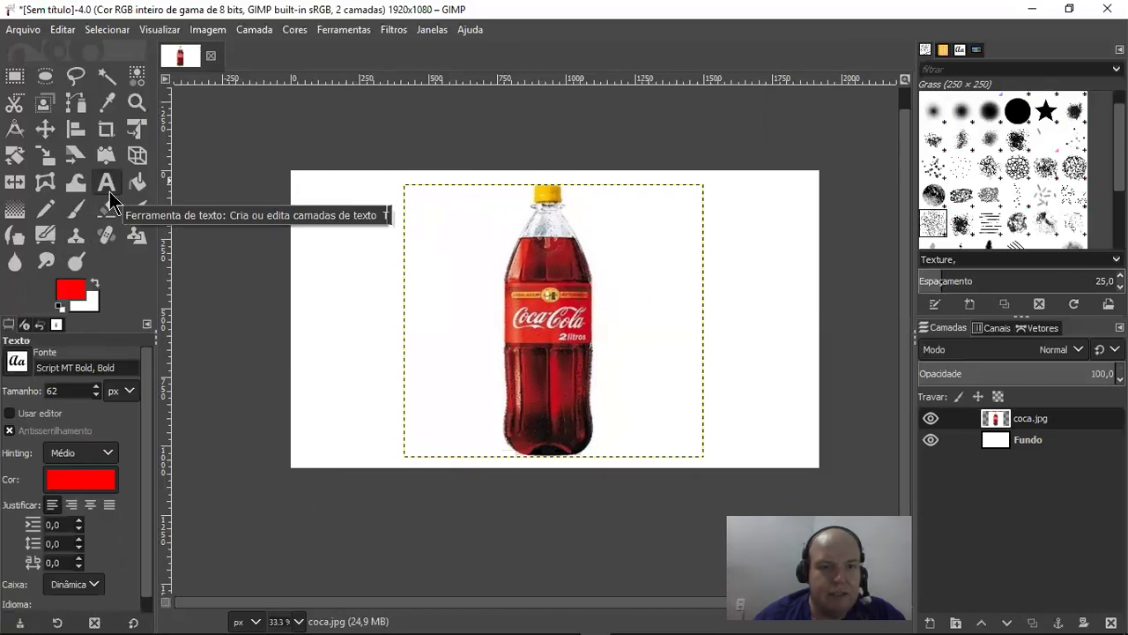
{"action": "left_click", "coordinate": [109, 191]}
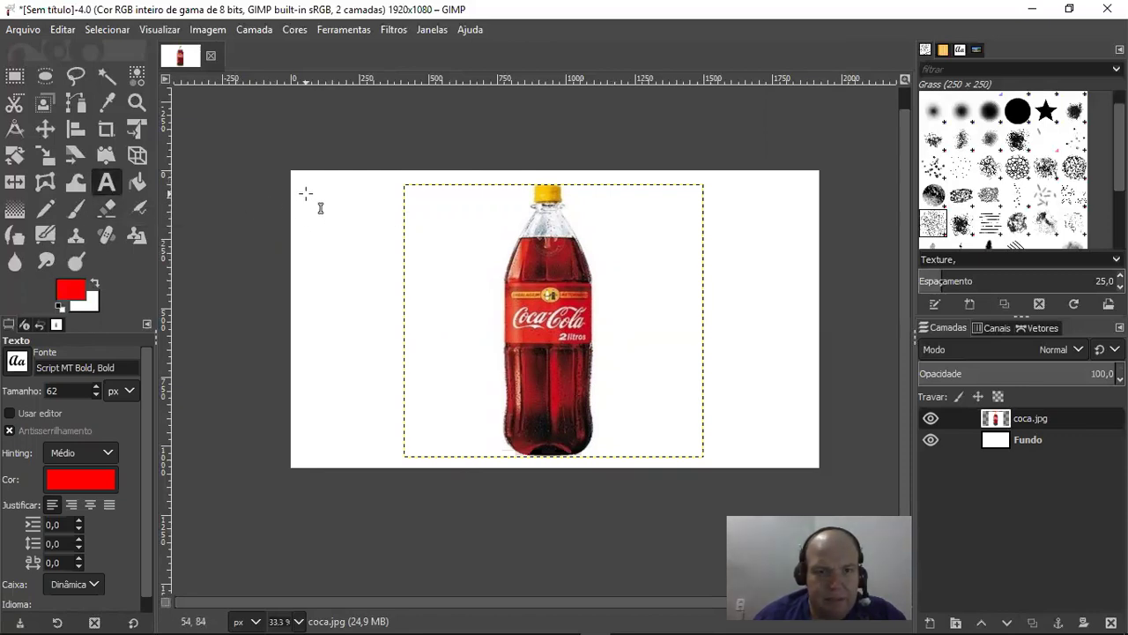
{"action": "left_click_drag", "start_coordinate": [305, 191], "coordinate": [495, 228]}
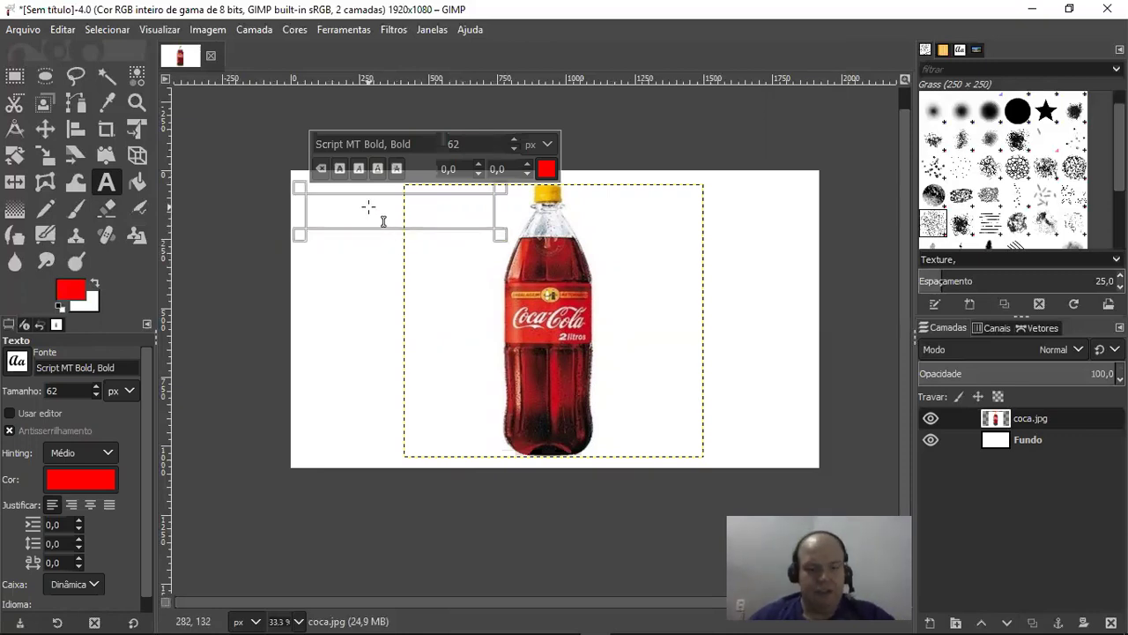
{"action": "type", "text": "Co"}
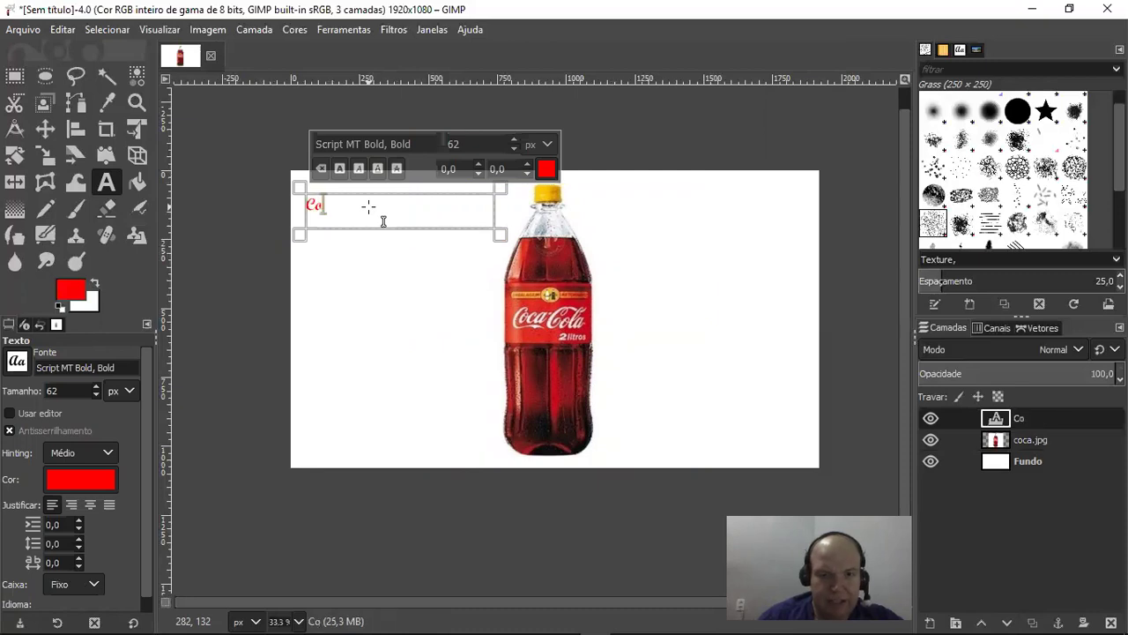
{"action": "type", "text": "ca-Cola"}
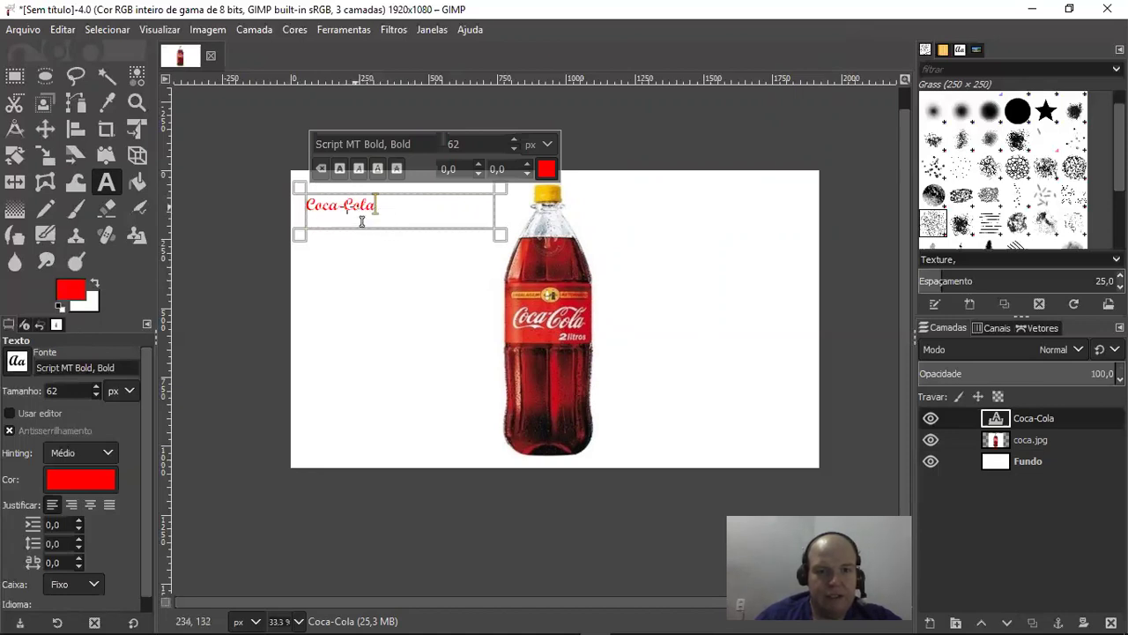
- Select the whole Coca-Cola text and check its Script MT Bold font in the font list
{"action": "left_click_drag", "start_coordinate": [392, 210], "coordinate": [284, 203]}
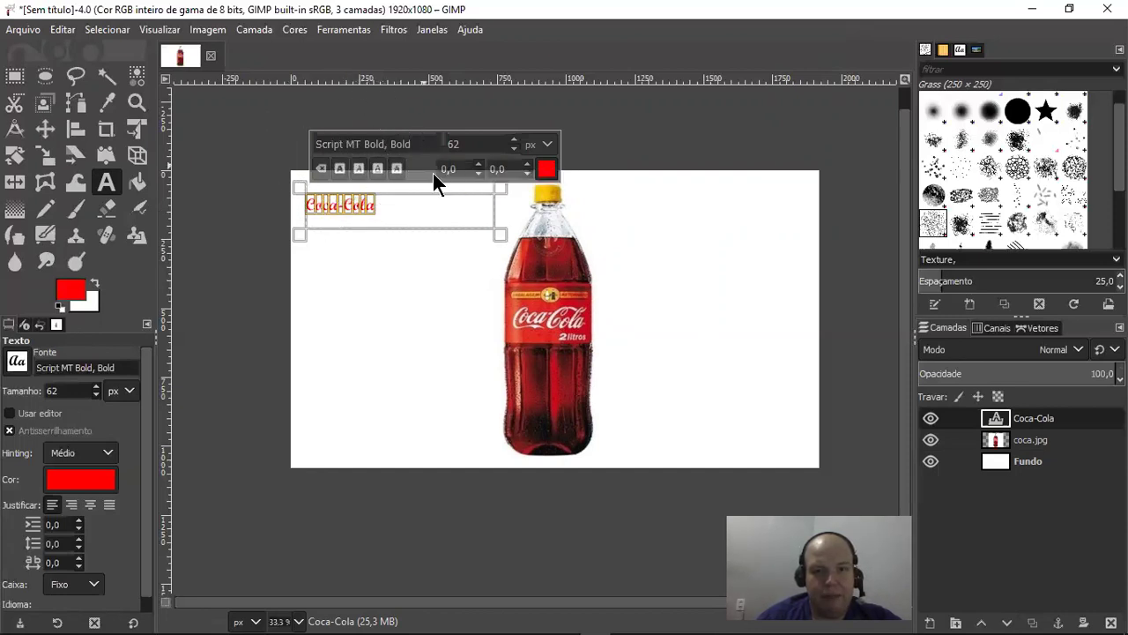
{"action": "left_click", "coordinate": [16, 361]}
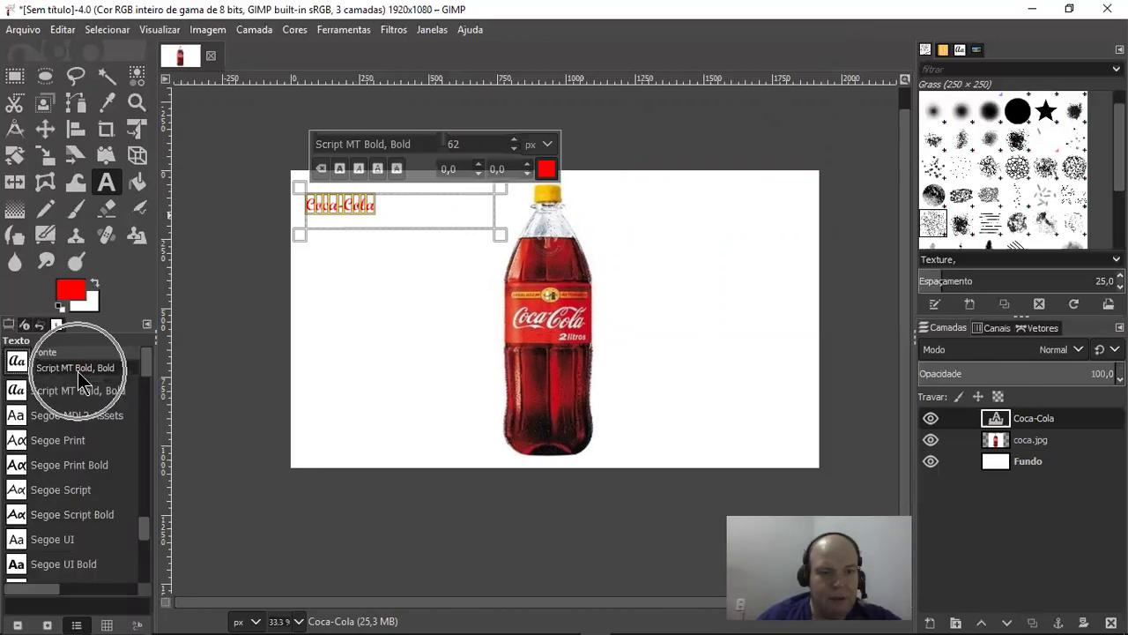
{"action": "left_click", "coordinate": [415, 218]}
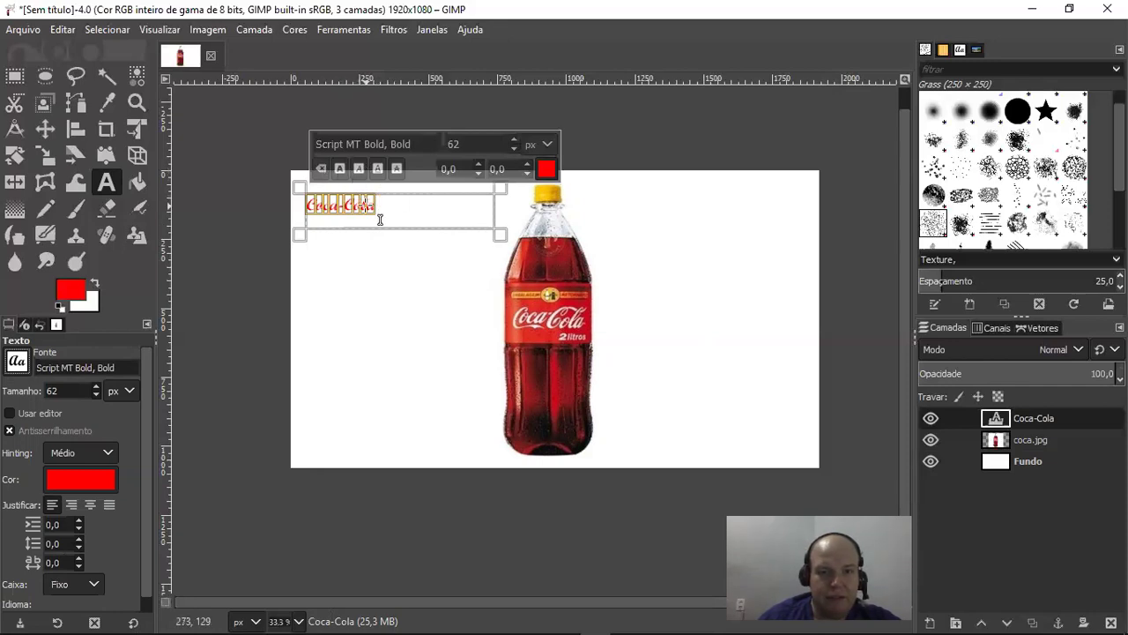
- Set the Coca-Cola text size to 150 px and enlarge its text box
{"action": "scroll", "coordinate": [517, 141], "scroll_direction": "up", "scroll_amount": 3}
{"action": "scroll", "coordinate": [517, 141], "scroll_direction": "up", "scroll_amount": 2}
{"action": "left_click", "coordinate": [516, 141]}
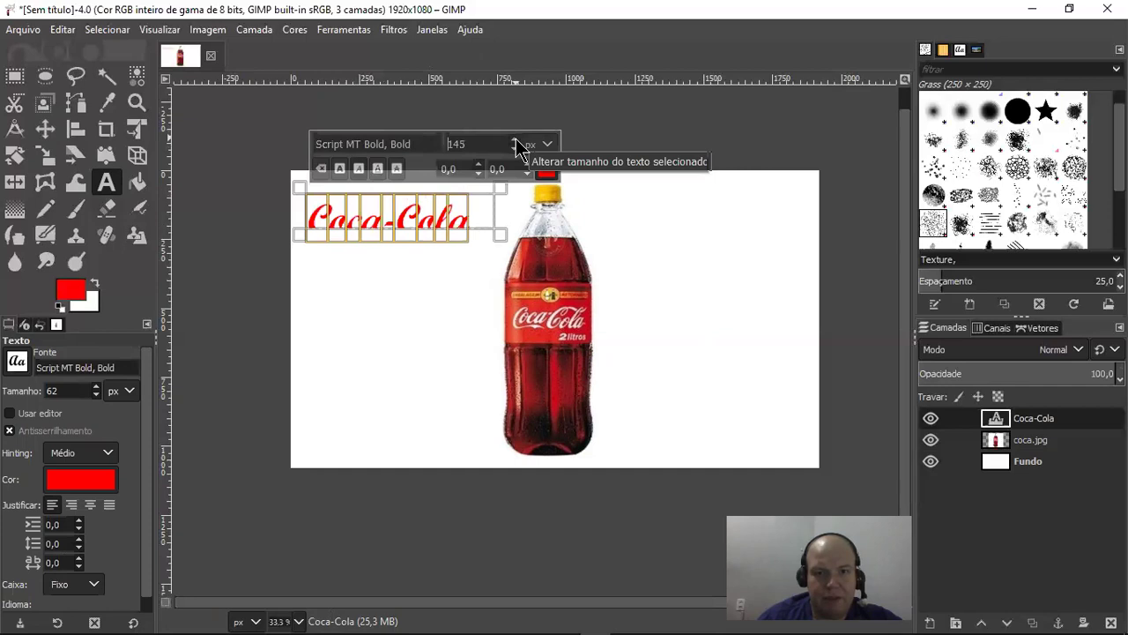
{"action": "double_click", "coordinate": [474, 150]}
{"action": "type", "text": "150"}
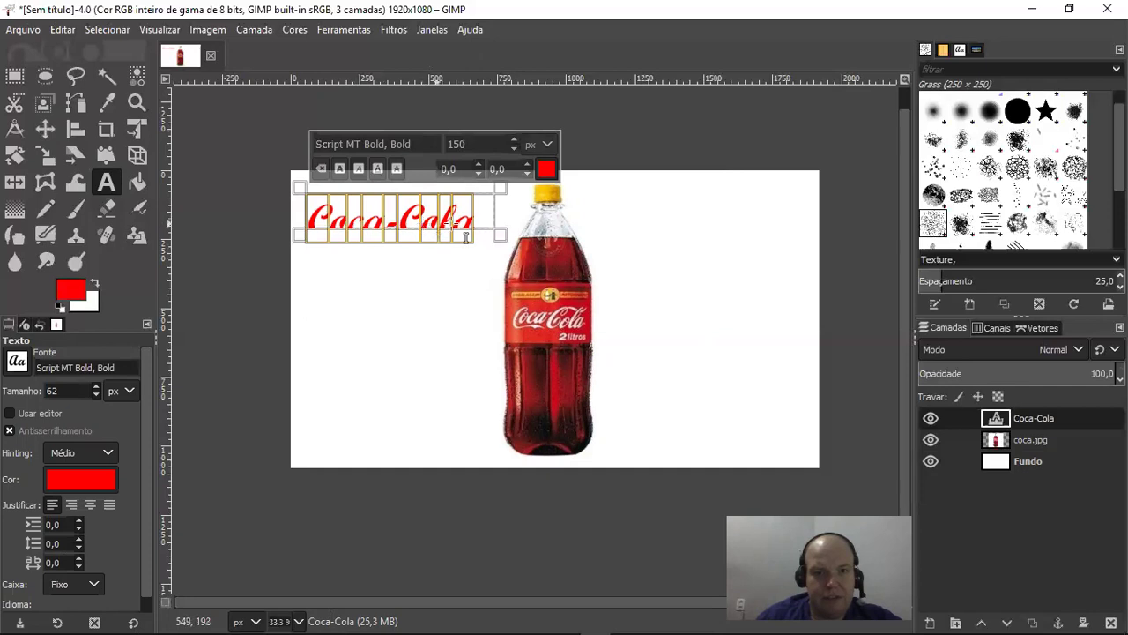
{"action": "left_click_drag", "start_coordinate": [493, 236], "coordinate": [541, 300]}
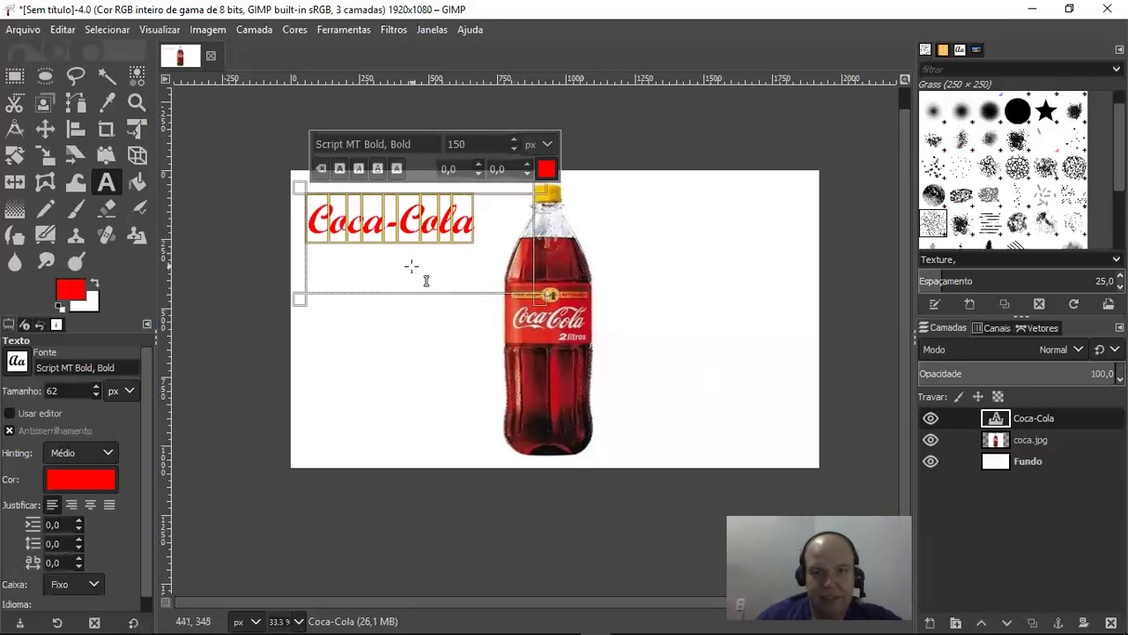
{"action": "left_click", "coordinate": [546, 224]}
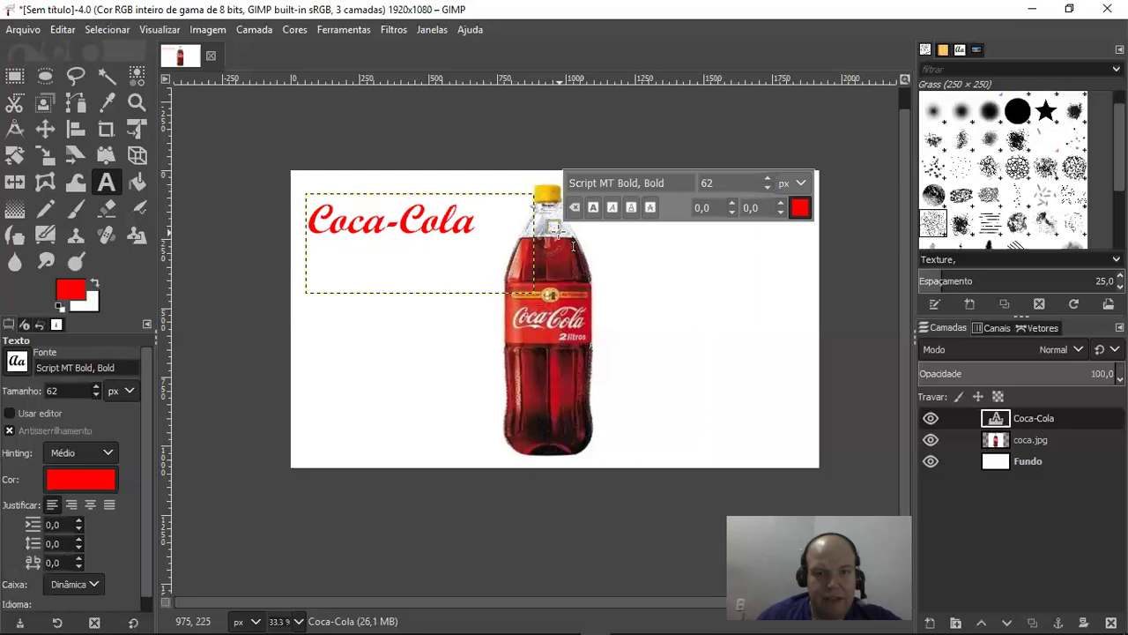
{"action": "left_click", "coordinate": [535, 252]}
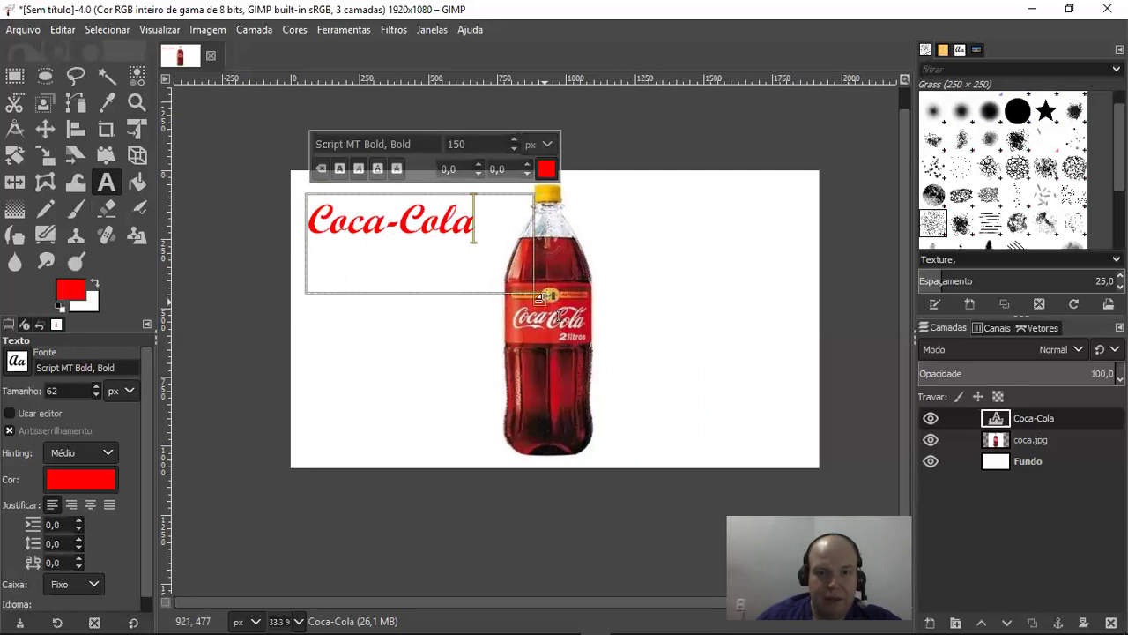
- Stretch the Coca-Cola text box out to the canvas's corners
{"action": "mouse_move", "coordinate": [538, 298]}
{"action": "left_mouse_down"}
{"action": "mouse_move", "coordinate": [768, 403]}
{"action": "mouse_move", "coordinate": [811, 456]}
{"action": "left_mouse_up"}
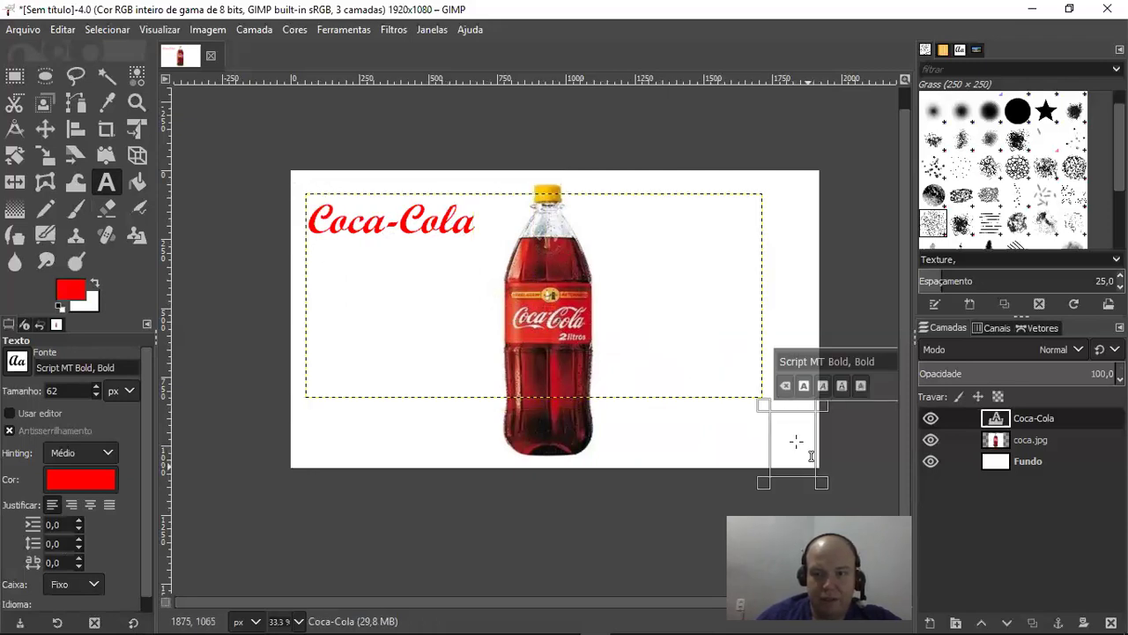
{"action": "left_click", "coordinate": [725, 352]}
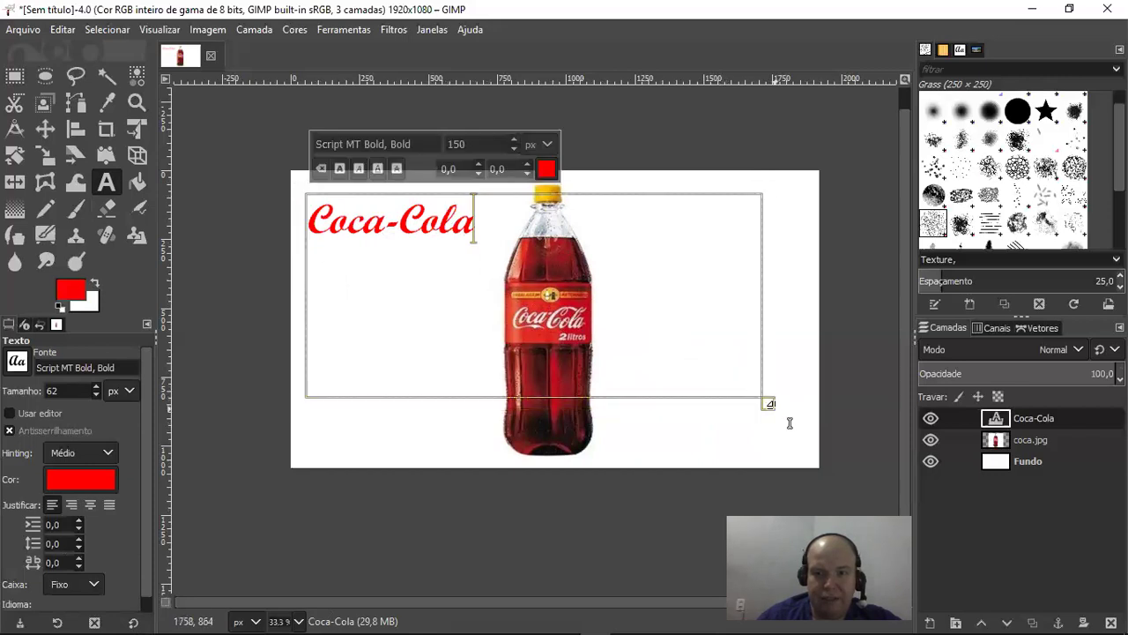
{"action": "left_click_drag", "start_coordinate": [798, 440], "coordinate": [847, 490]}
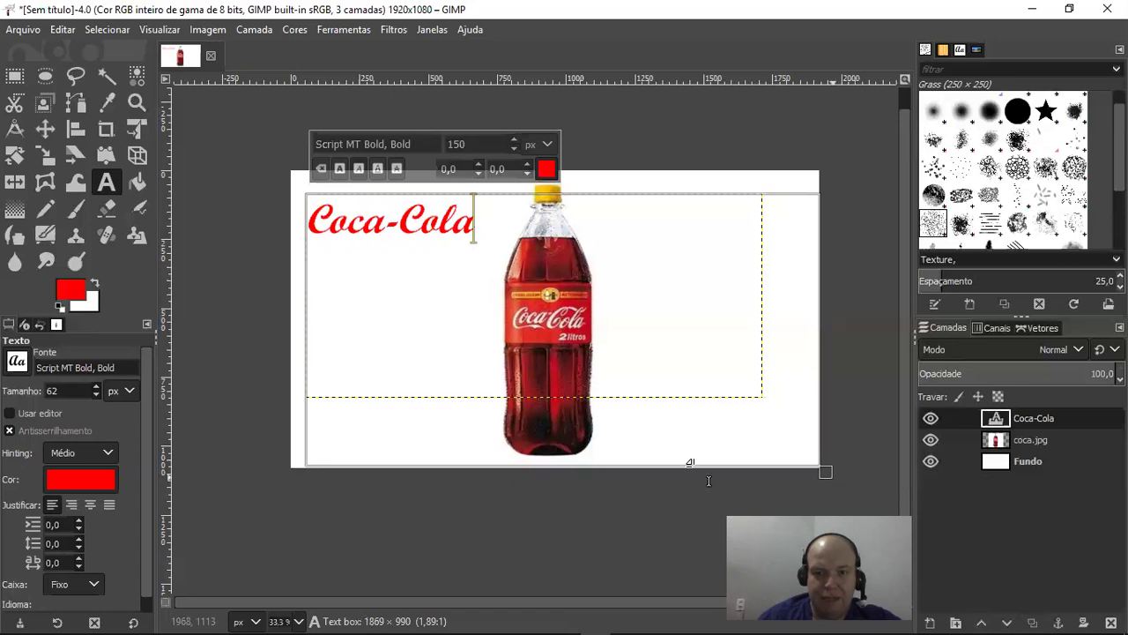
{"action": "mouse_move", "coordinate": [300, 187]}
{"action": "left_mouse_down"}
{"action": "mouse_move", "coordinate": [287, 163]}
{"action": "mouse_move", "coordinate": [300, 176]}
{"action": "left_mouse_up"}
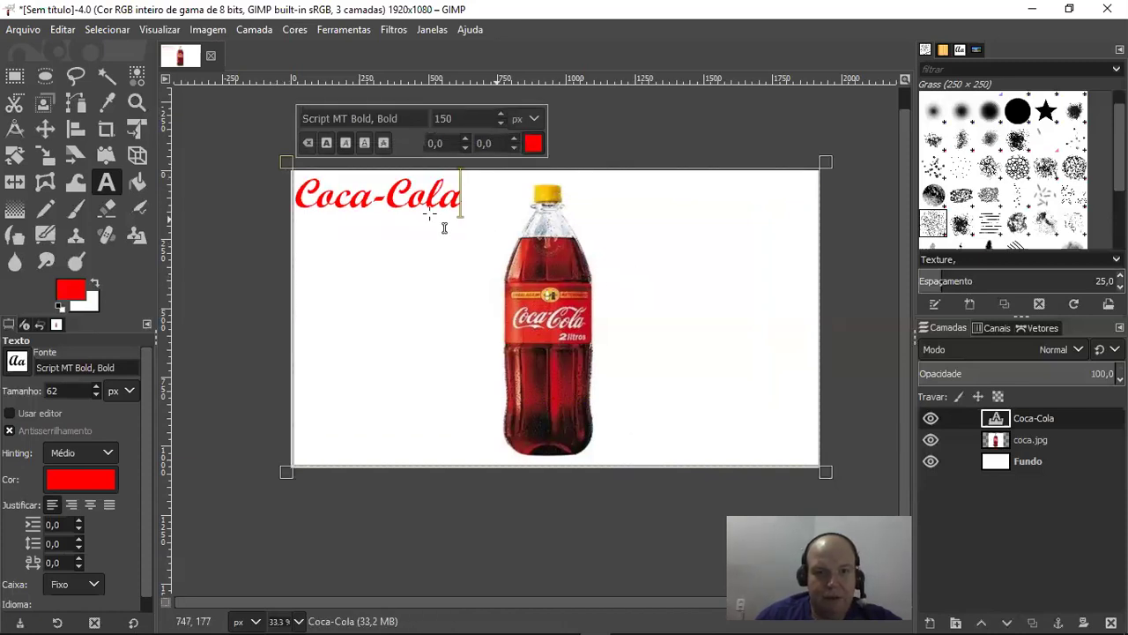
- Move the Coca-Cola text to the top-left, removing blank lines and the leading space
{"action": "key", "text": "Home"}
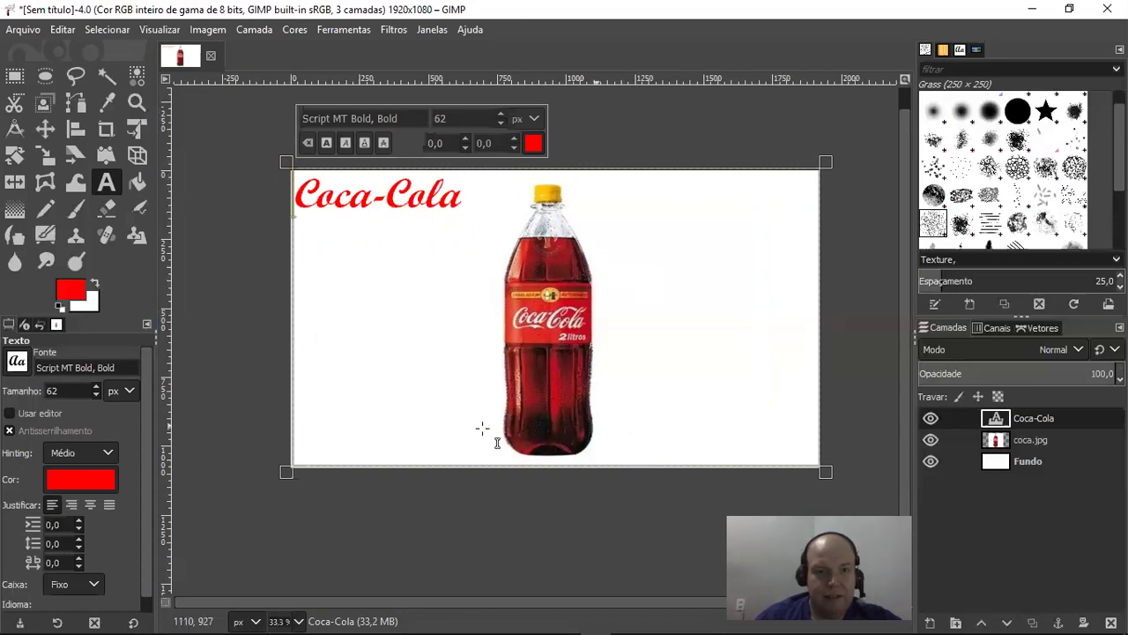
{"action": "key", "text": "Return"}
{"action": "key", "text": "Return"}
{"action": "key", "text": "Return"}
{"action": "key", "text": "Return"}
{"action": "key", "text": "Return"}
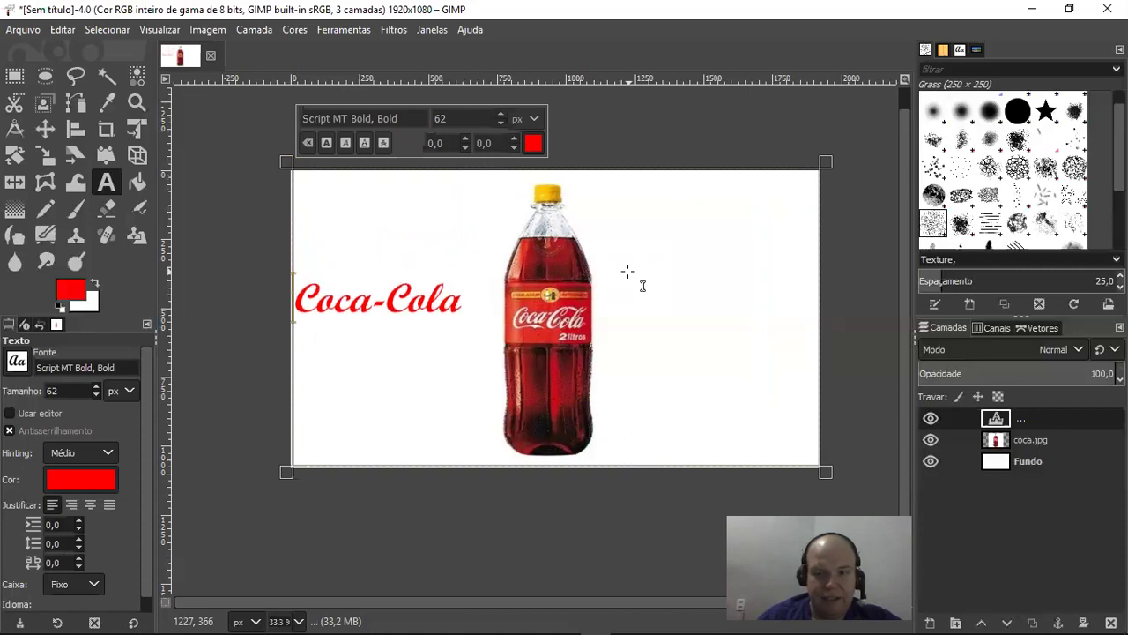
{"action": "key", "text": "BackSpace"}
{"action": "key", "text": "BackSpace"}
{"action": "key", "text": "BackSpace"}
{"action": "key", "text": "BackSpace"}
{"action": "key", "text": "BackSpace"}
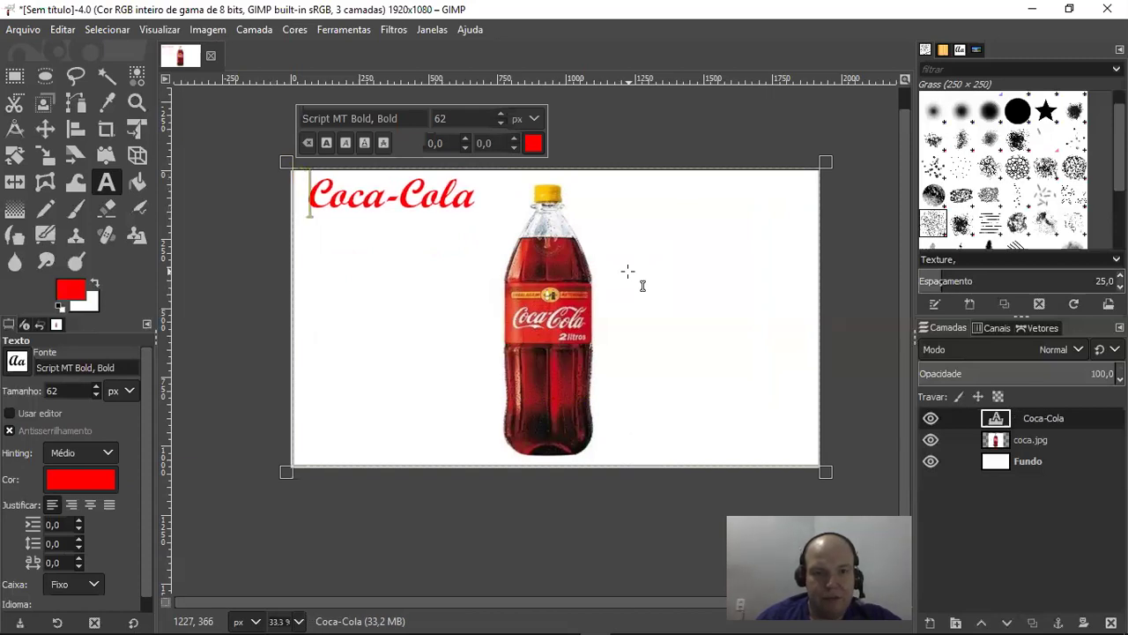
{"action": "key", "text": "BackSpace"}
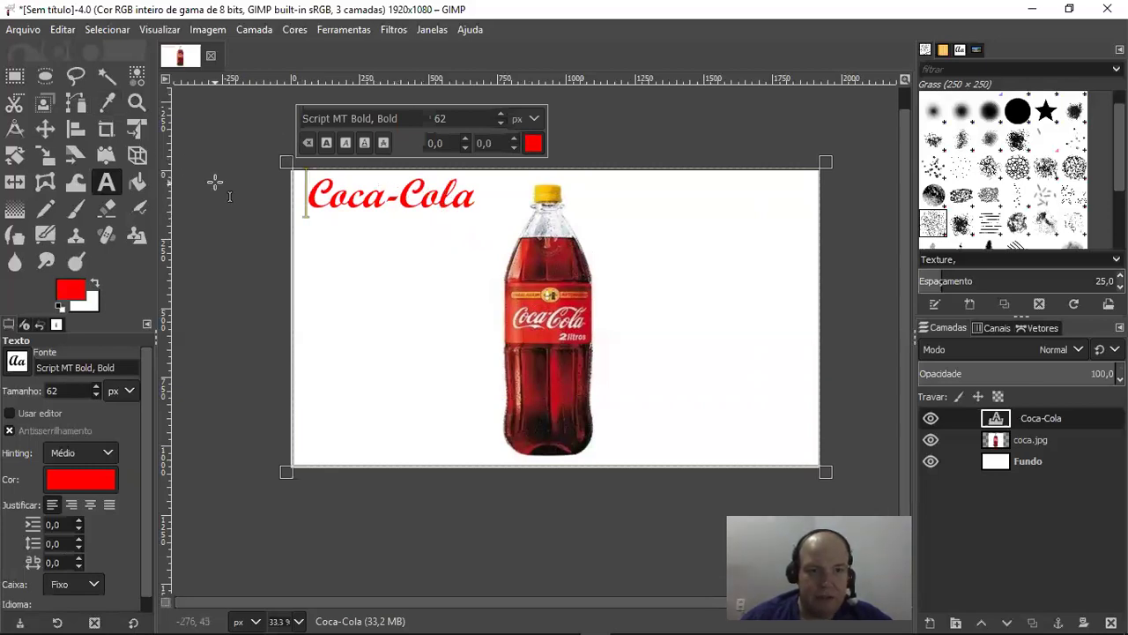
{"action": "left_click", "coordinate": [251, 240]}
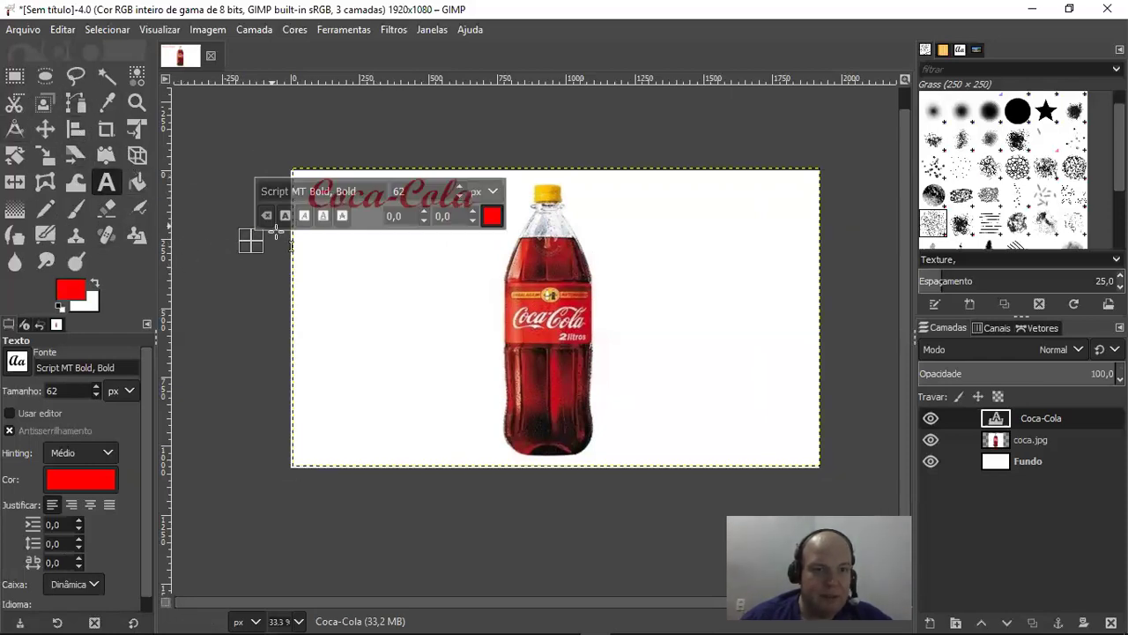
- Set up Perspective Clone with the '2. Hardness 100' brush at size 150
{"action": "left_click", "coordinate": [137, 244]}
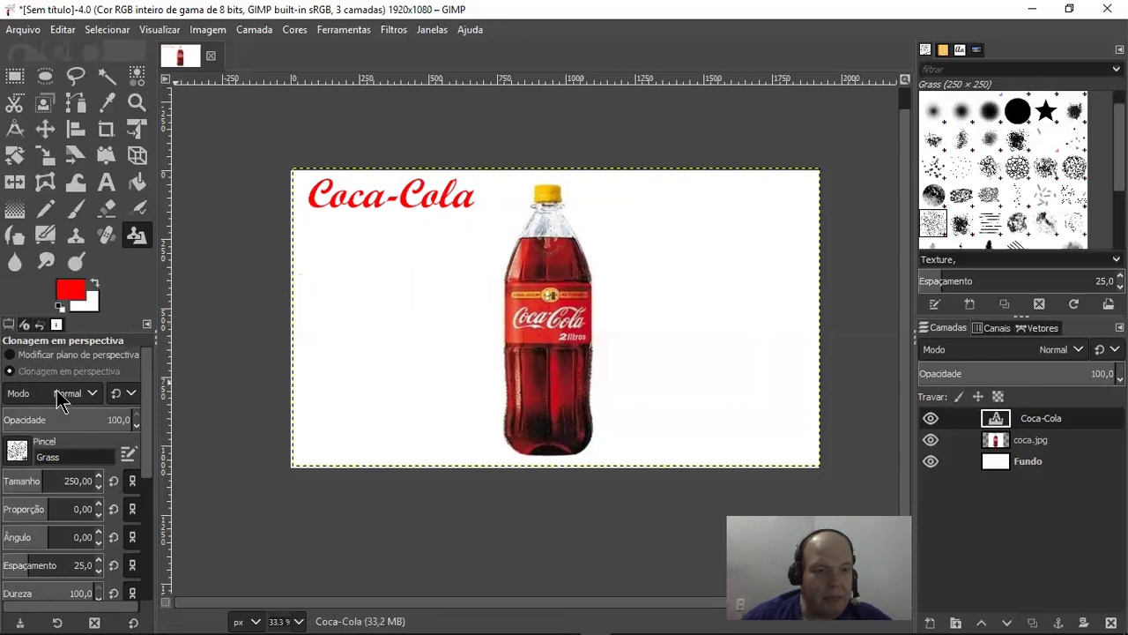
{"action": "left_click", "coordinate": [16, 451]}
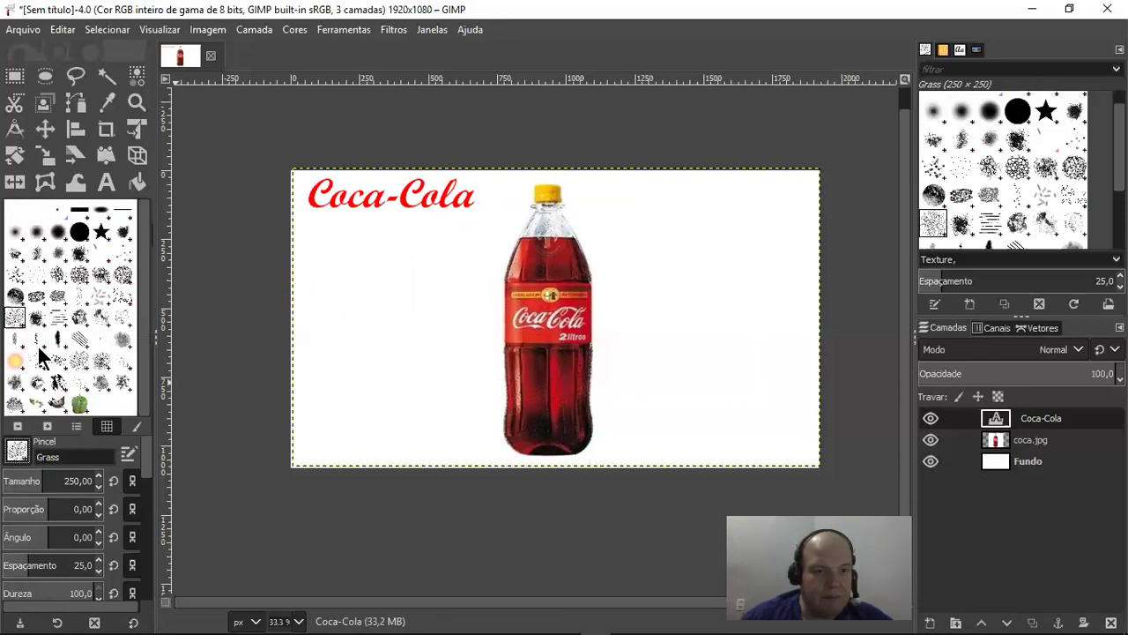
{"action": "double_click", "coordinate": [80, 235]}
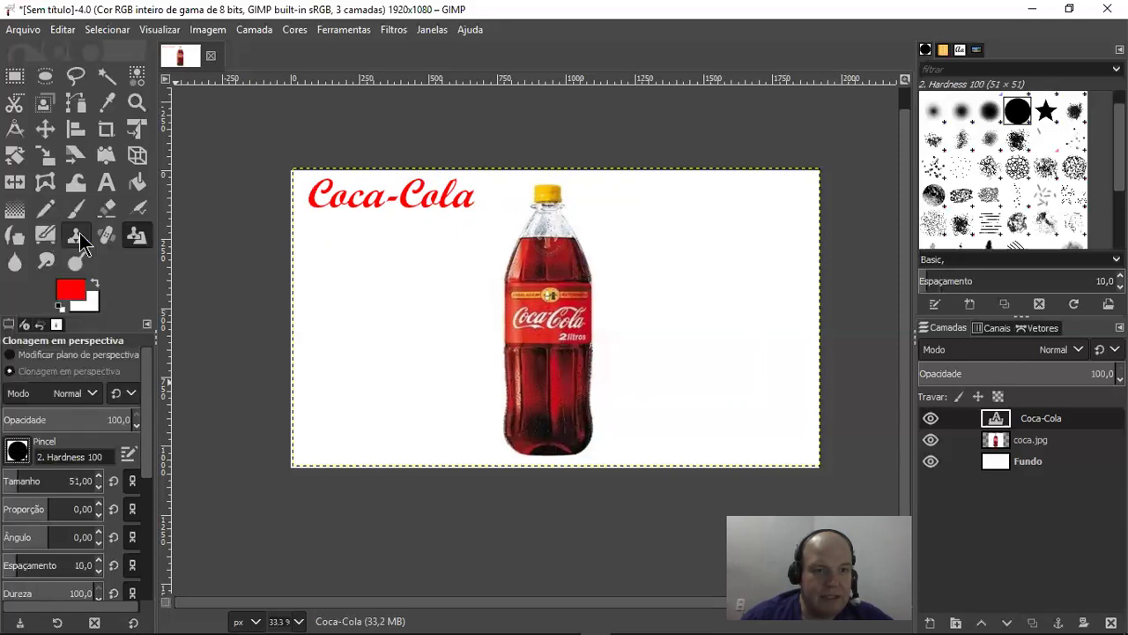
{"action": "left_click", "coordinate": [17, 451]}
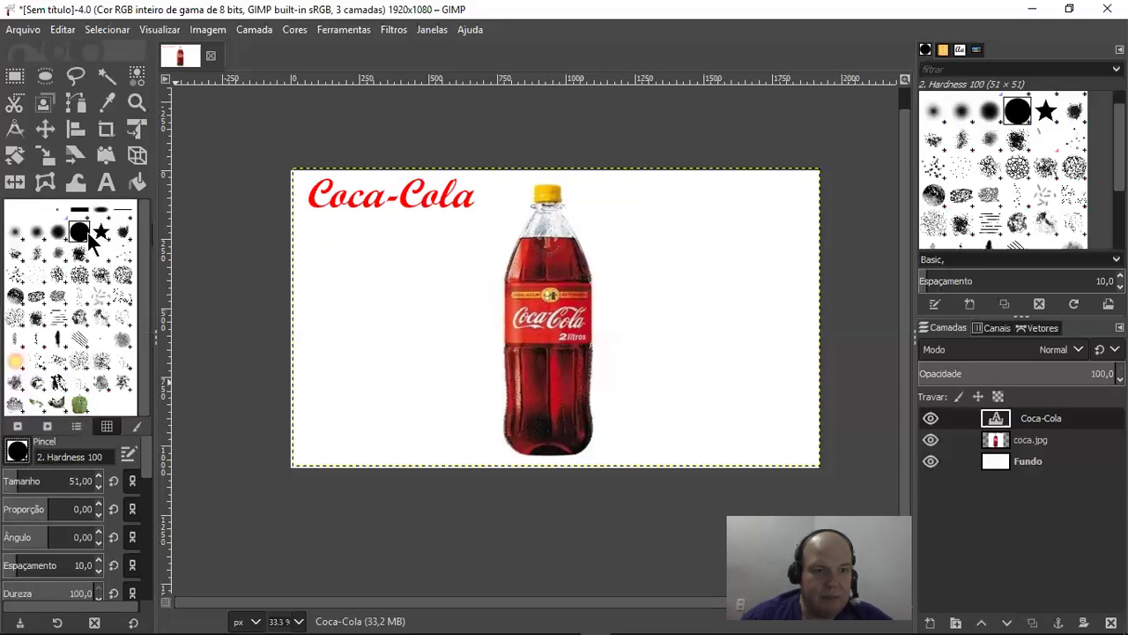
{"action": "left_click", "coordinate": [24, 491]}
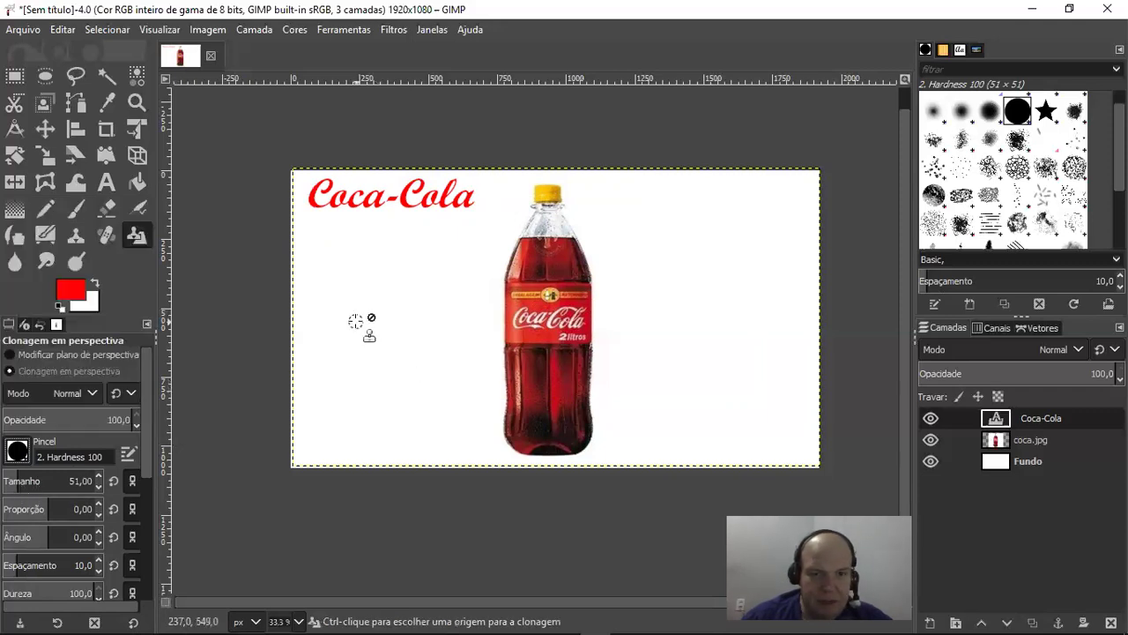
{"action": "left_click_drag", "start_coordinate": [21, 490], "coordinate": [73, 487]}
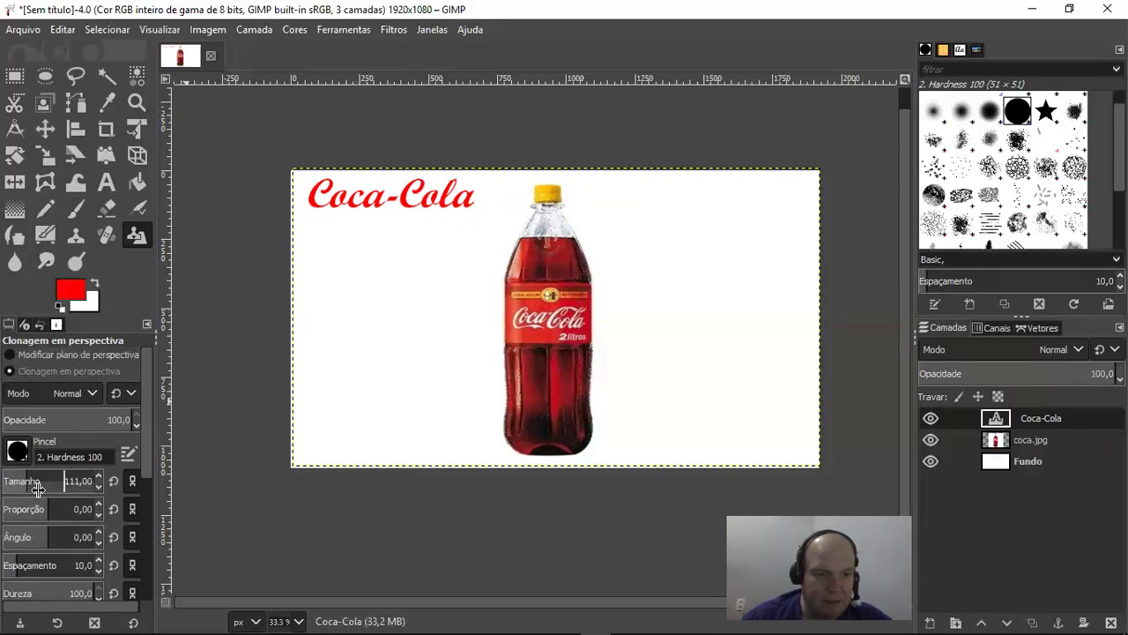
{"action": "left_click_drag", "start_coordinate": [33, 486], "coordinate": [65, 486]}
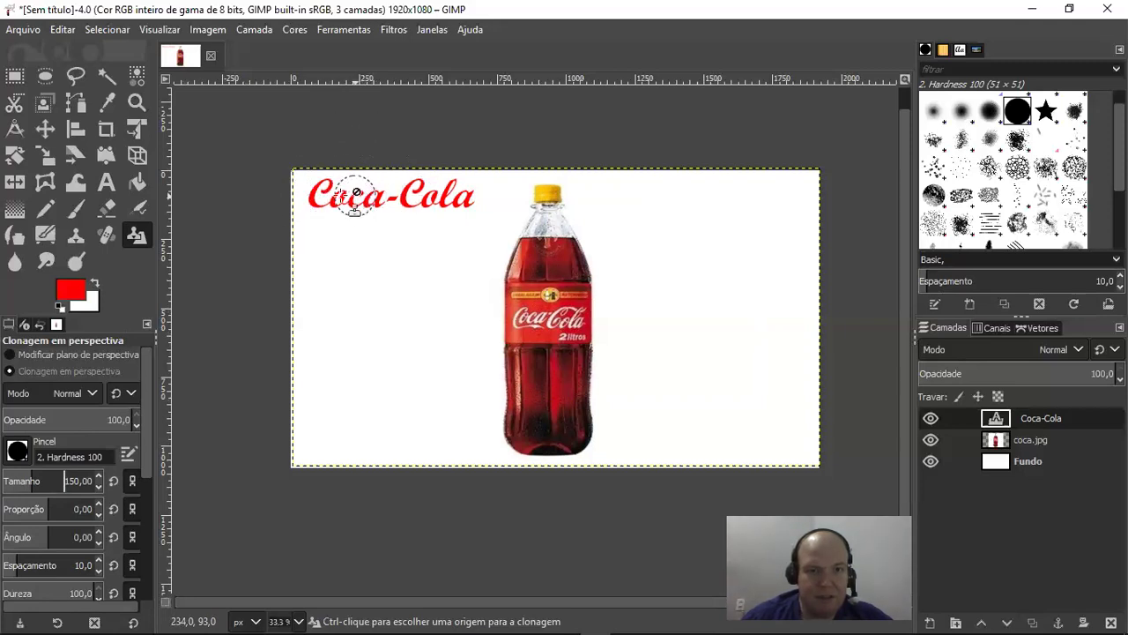
- Set the Coca-Cola text as clone source and paint three rows beside the bottle
{"action": "left_click_drag", "start_coordinate": [38, 472], "coordinate": [35, 485]}
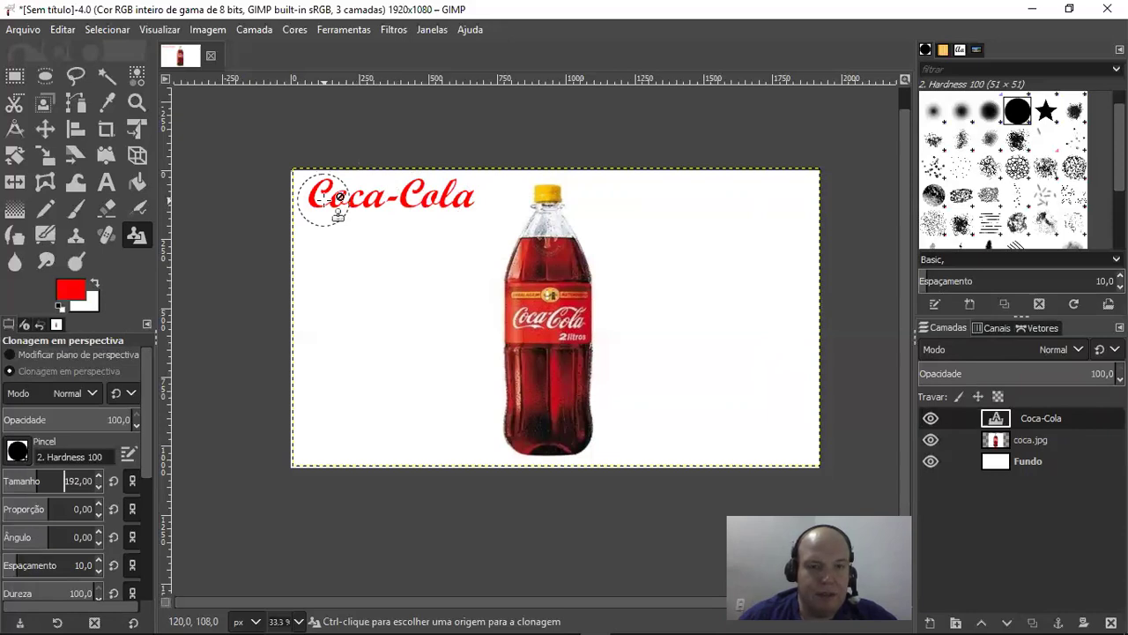
{"action": "left_click", "coordinate": [323, 200], "text": "ctrl"}
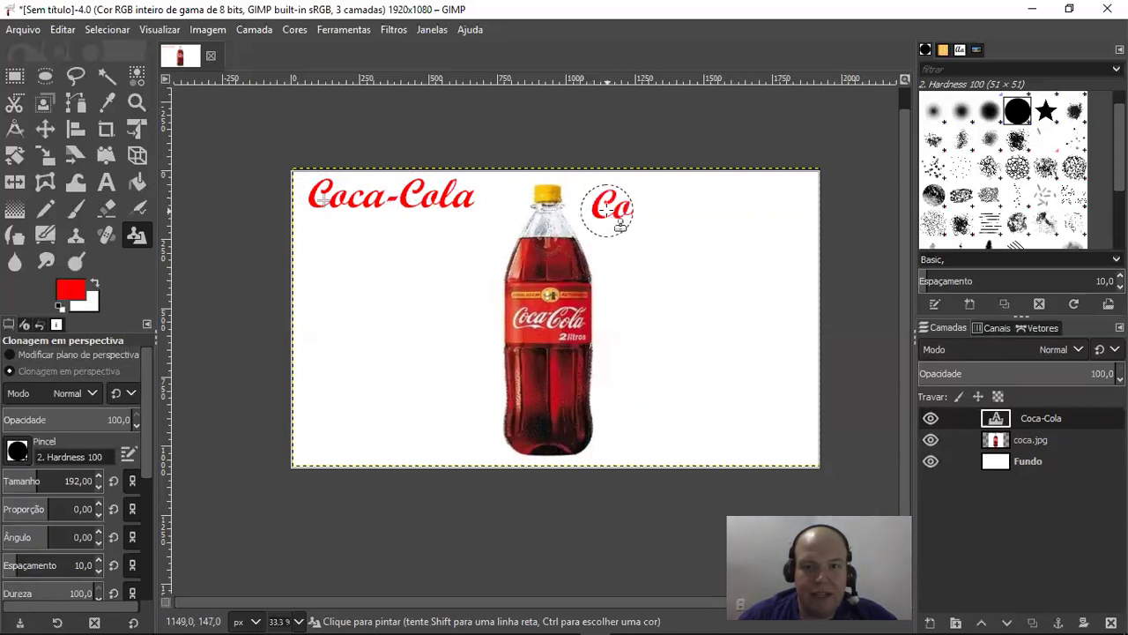
{"action": "left_click_drag", "start_coordinate": [623, 210], "coordinate": [756, 211]}
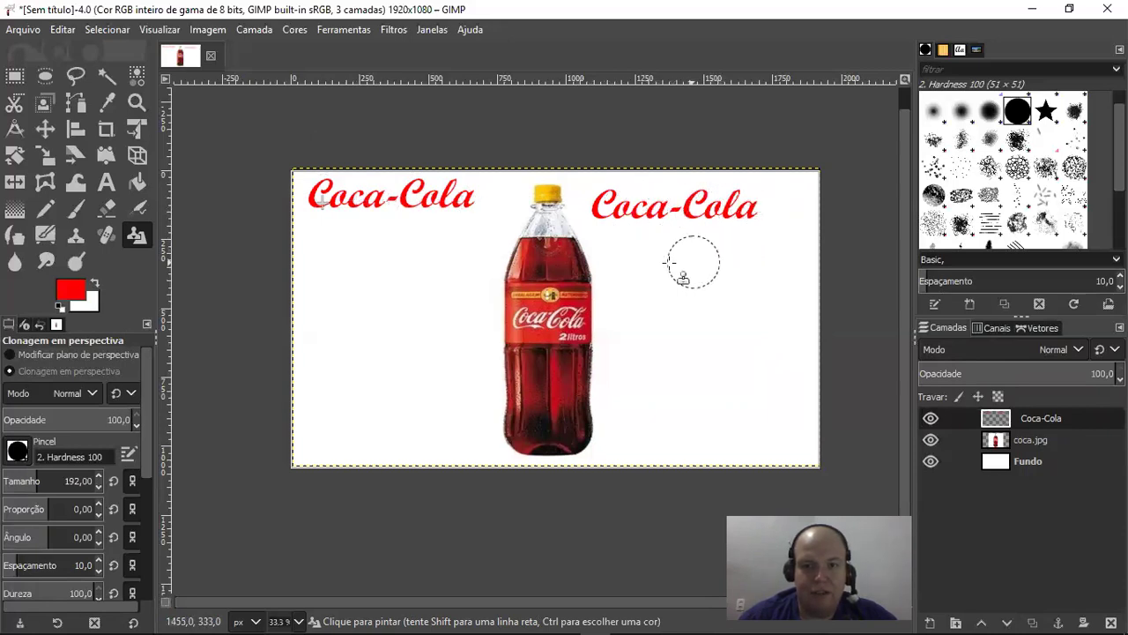
{"action": "mouse_move", "coordinate": [424, 264]}
{"action": "left_mouse_down"}
{"action": "mouse_move", "coordinate": [343, 265]}
{"action": "mouse_move", "coordinate": [465, 265]}
{"action": "left_mouse_up"}
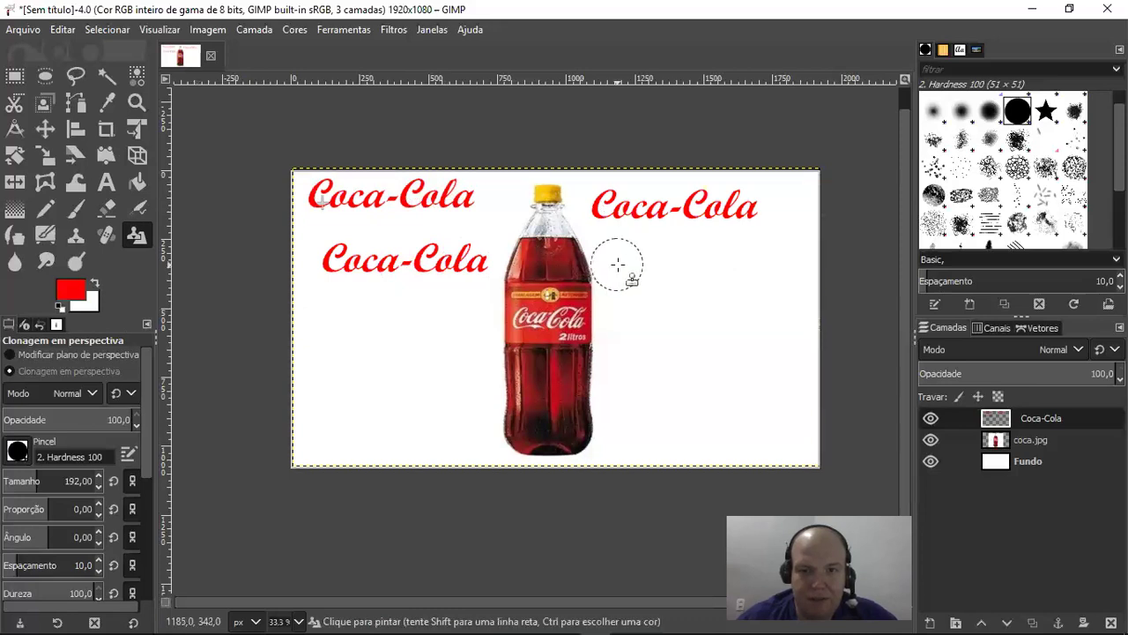
{"action": "left_click_drag", "start_coordinate": [622, 266], "coordinate": [773, 267]}
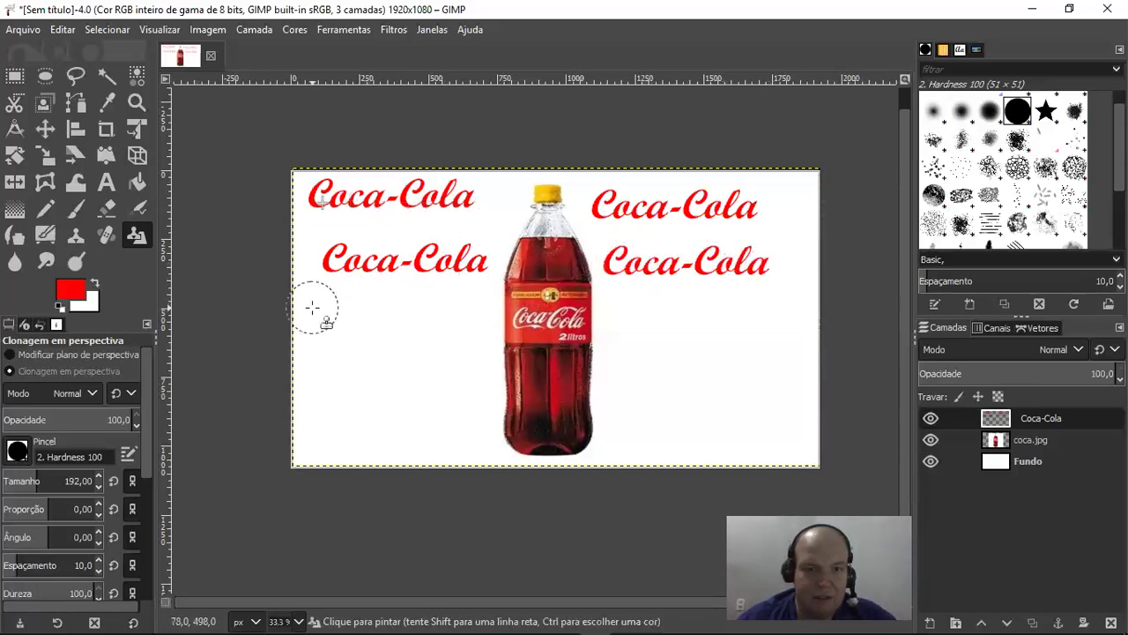
{"action": "left_click_drag", "start_coordinate": [314, 318], "coordinate": [460, 321]}
{"action": "left_click_drag", "start_coordinate": [626, 327], "coordinate": [771, 339]}
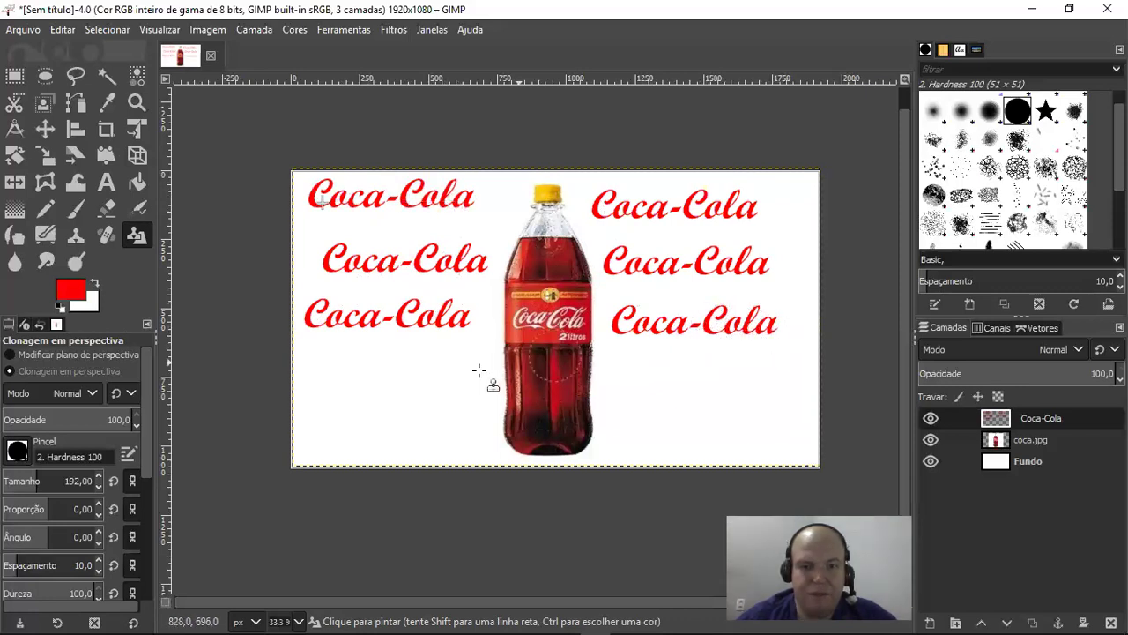
- Clone fourth and fifth Coca-Cola rows on both sides of the bottle
{"action": "left_click_drag", "start_coordinate": [320, 377], "coordinate": [459, 381]}
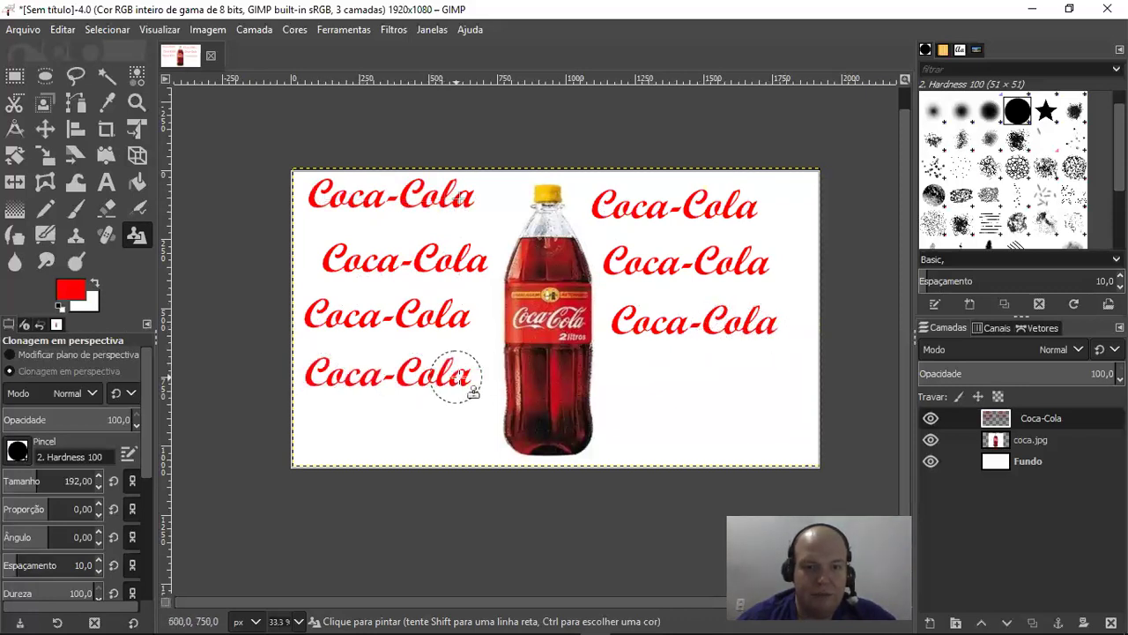
{"action": "left_click_drag", "start_coordinate": [629, 390], "coordinate": [764, 393]}
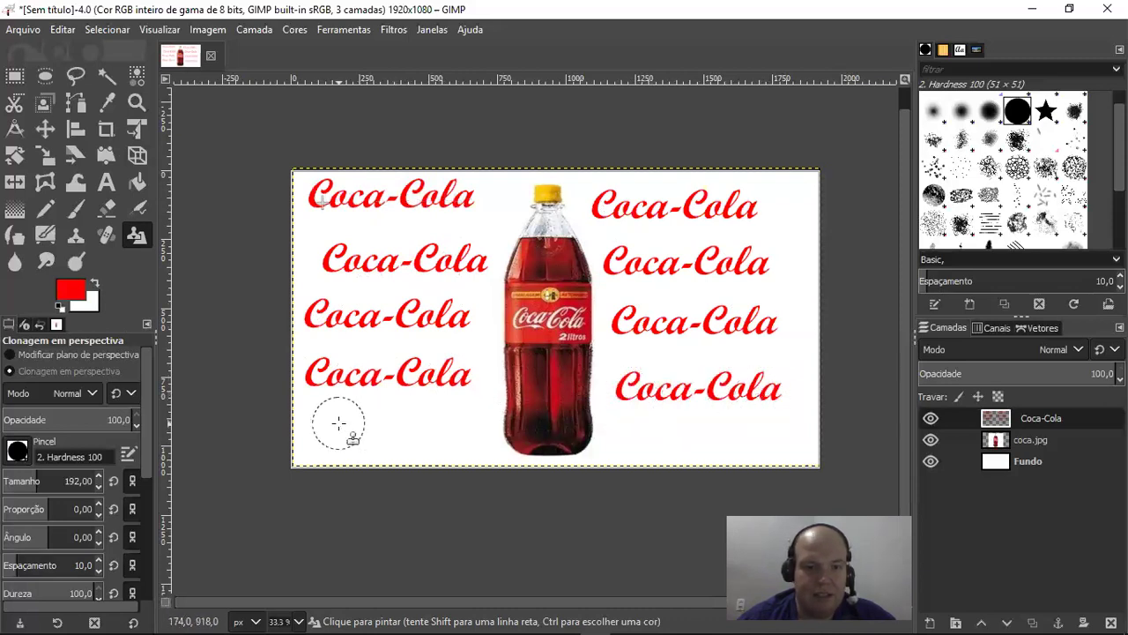
{"action": "left_click_drag", "start_coordinate": [330, 438], "coordinate": [461, 440]}
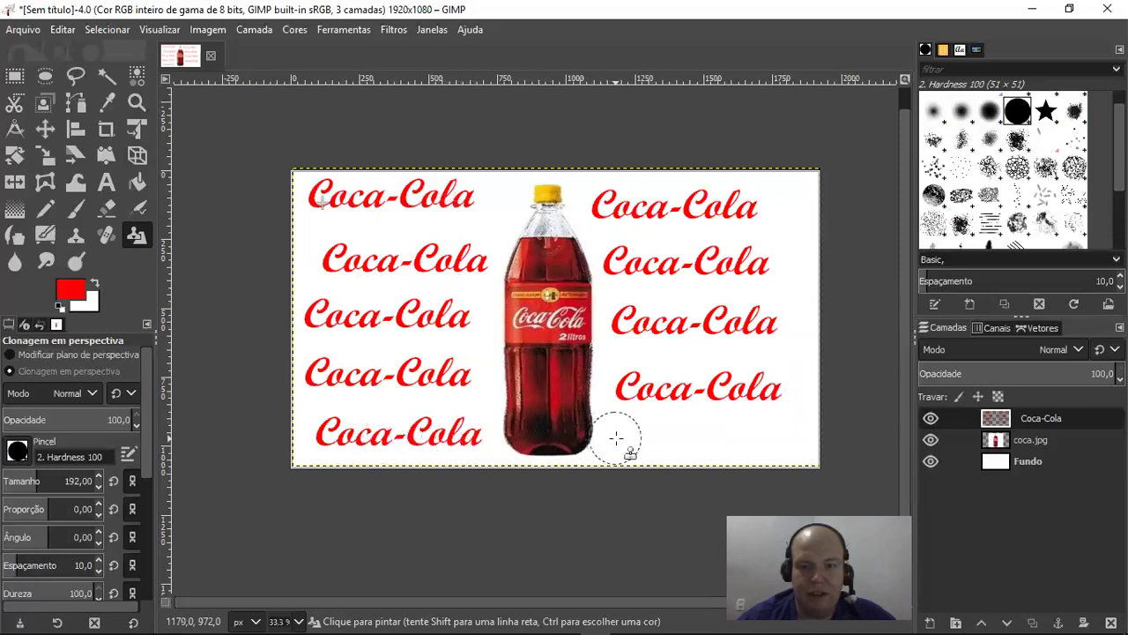
{"action": "left_click_drag", "start_coordinate": [630, 442], "coordinate": [767, 443]}
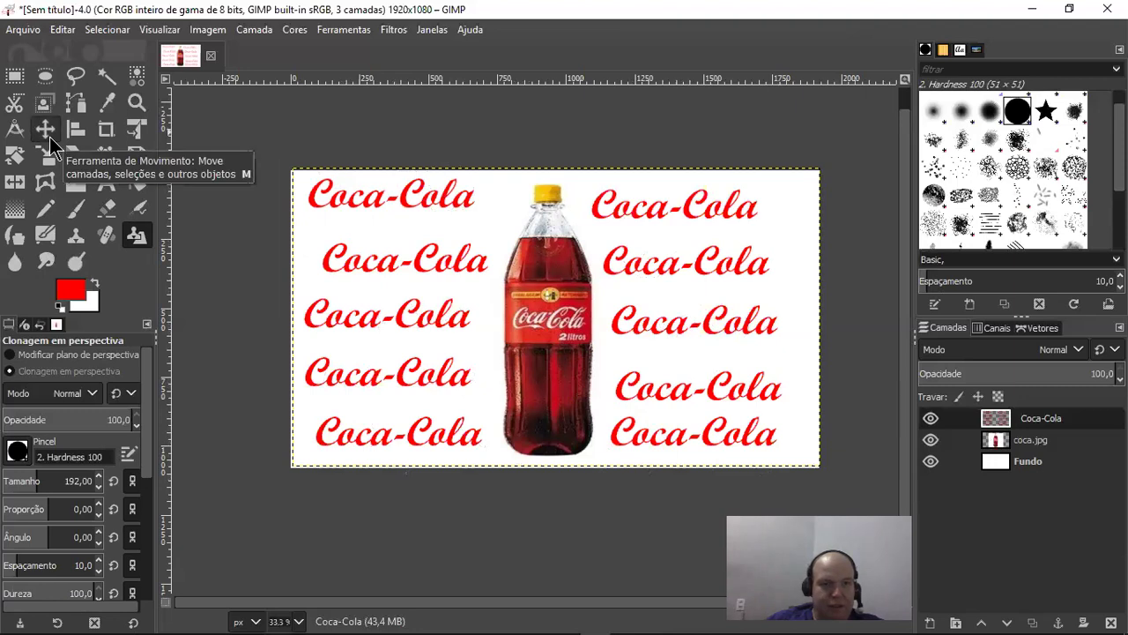
- Create a white-filled 1920x1080 layer named 'borda' above all other layers
{"action": "left_click", "coordinate": [50, 137]}
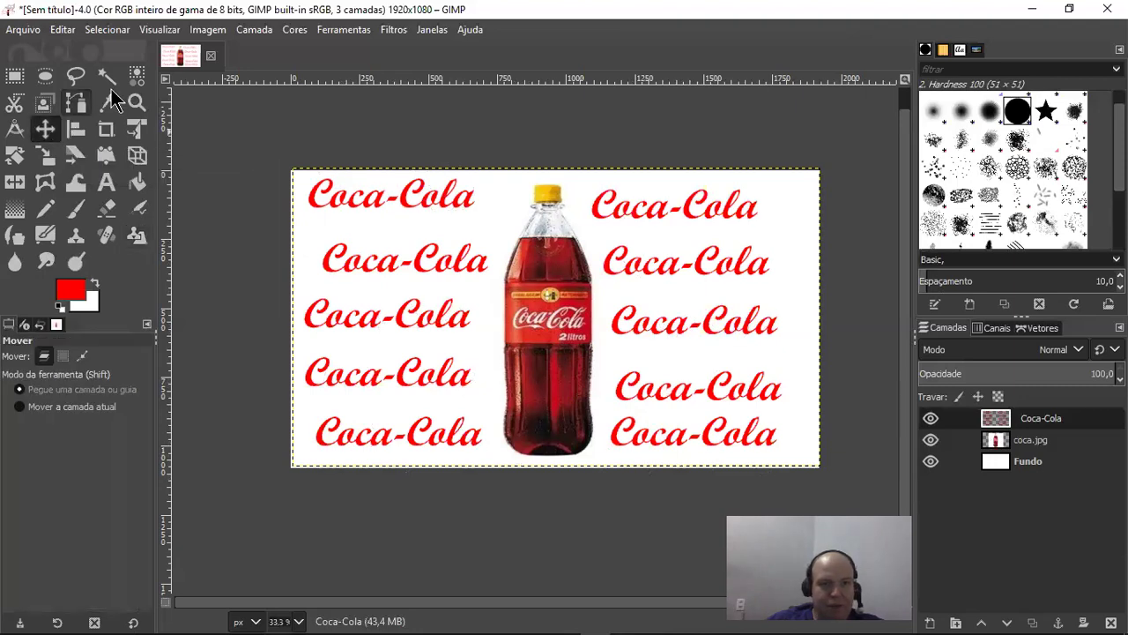
{"action": "left_click", "coordinate": [256, 30]}
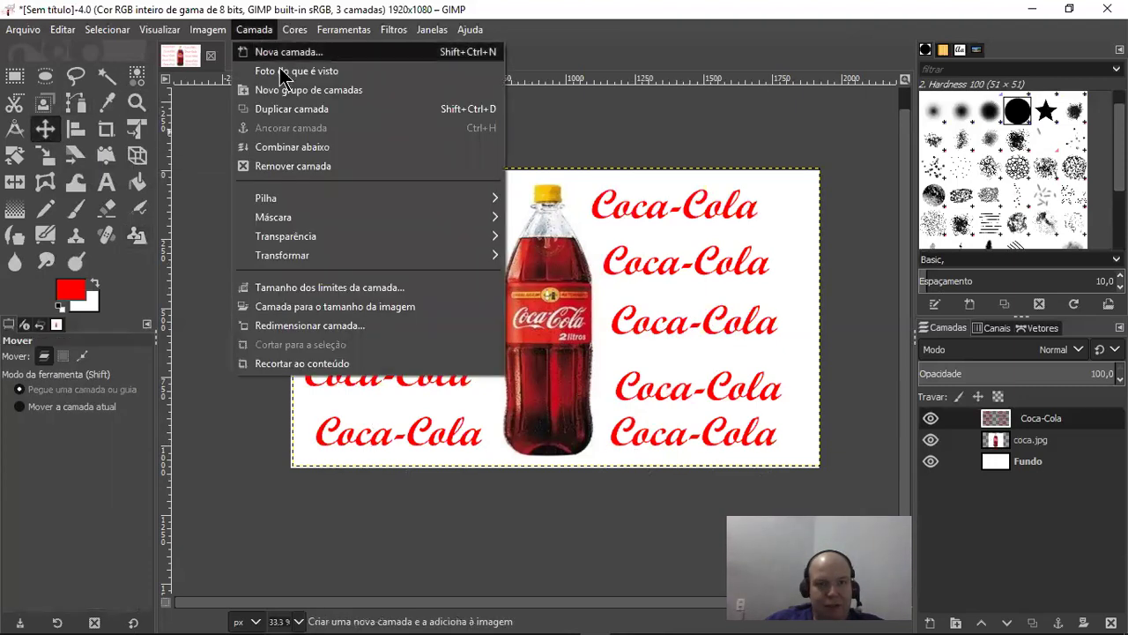
{"action": "left_click", "coordinate": [287, 54]}
{"action": "type", "text": "borda"}
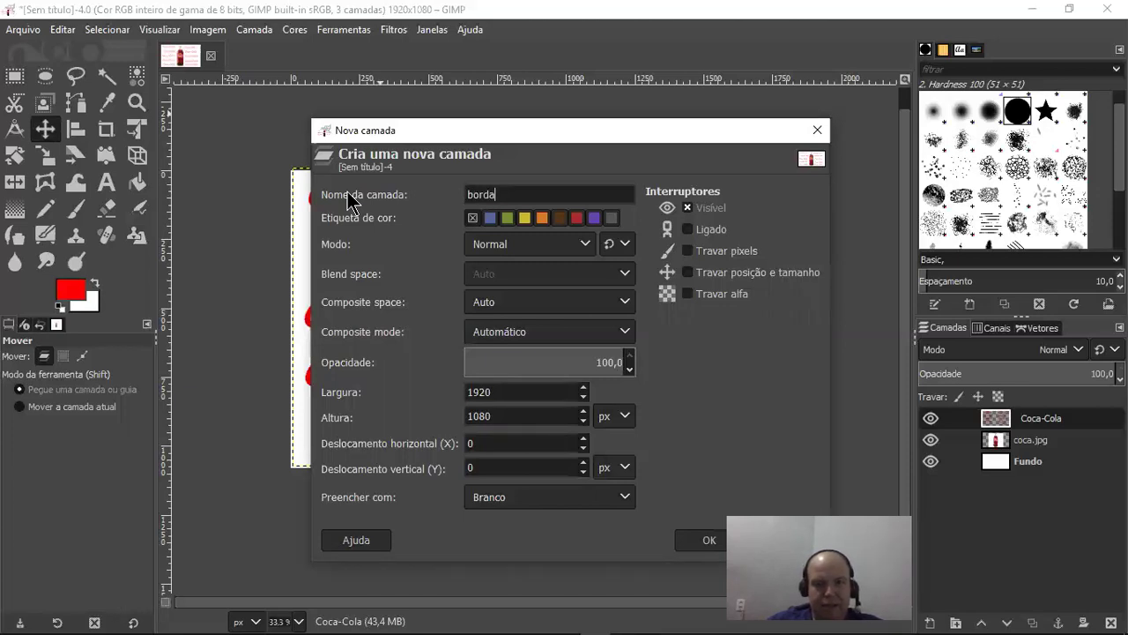
{"action": "key", "text": "Return"}
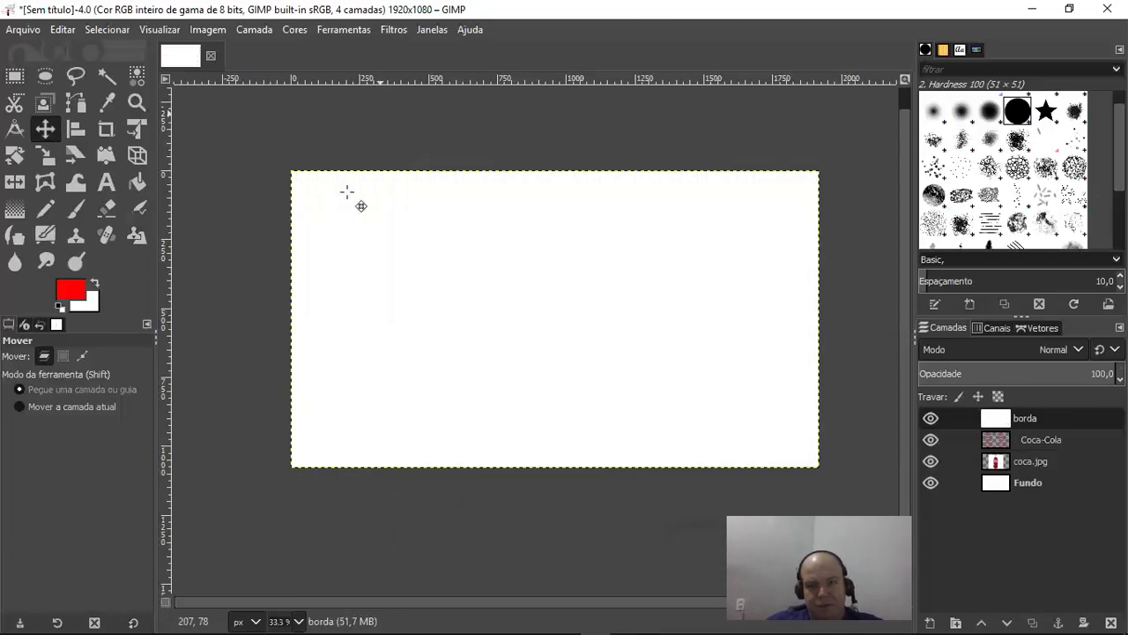
{"action": "left_click", "coordinate": [986, 425]}
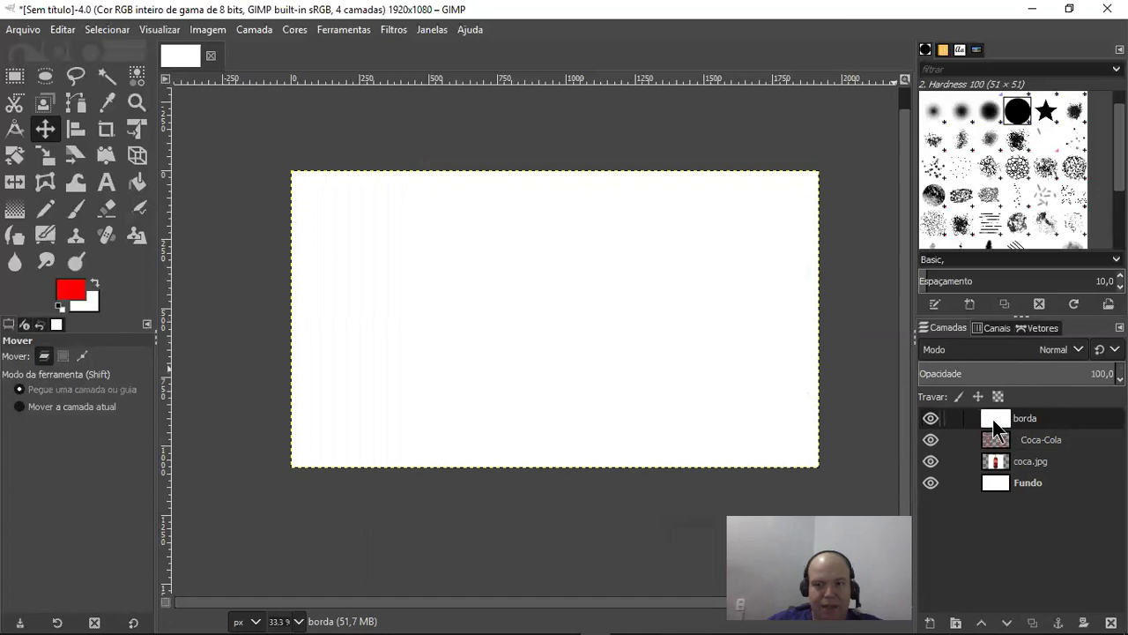
- Set the Paintbrush to the Cell 02 textured brush at size 258 in red
{"action": "left_click", "coordinate": [77, 210]}
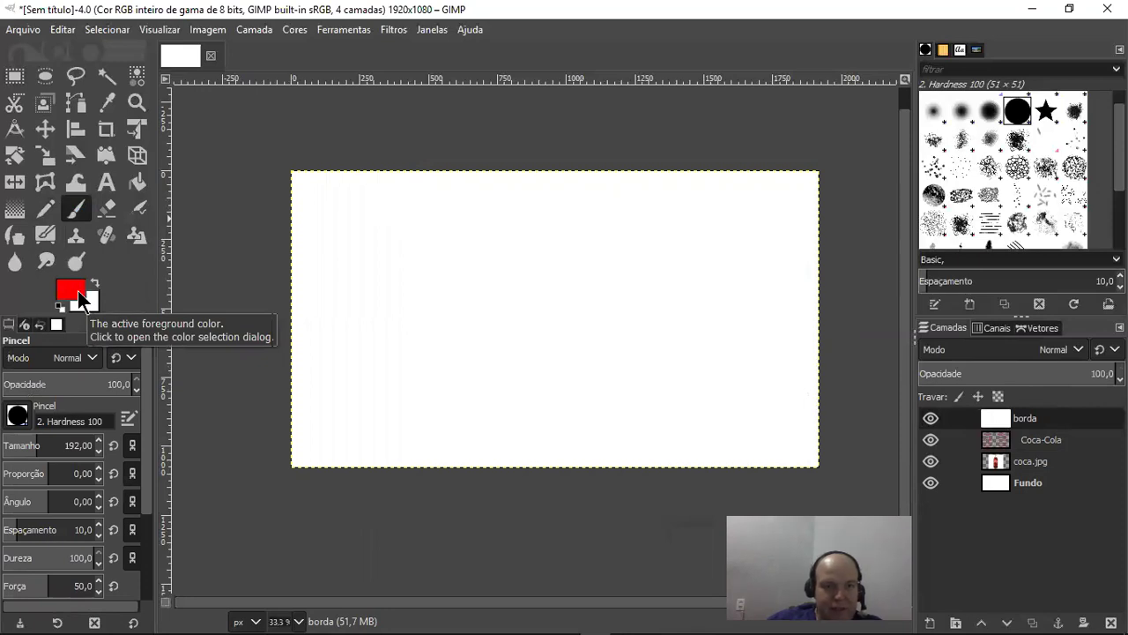
{"action": "left_click", "coordinate": [78, 290]}
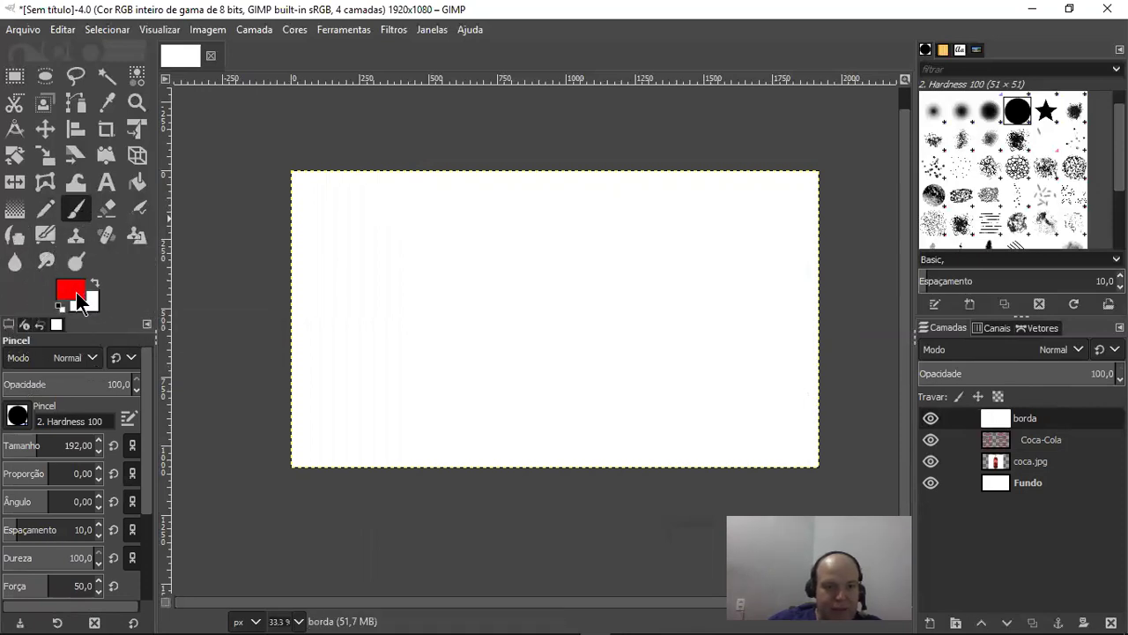
{"action": "left_click", "coordinate": [16, 422]}
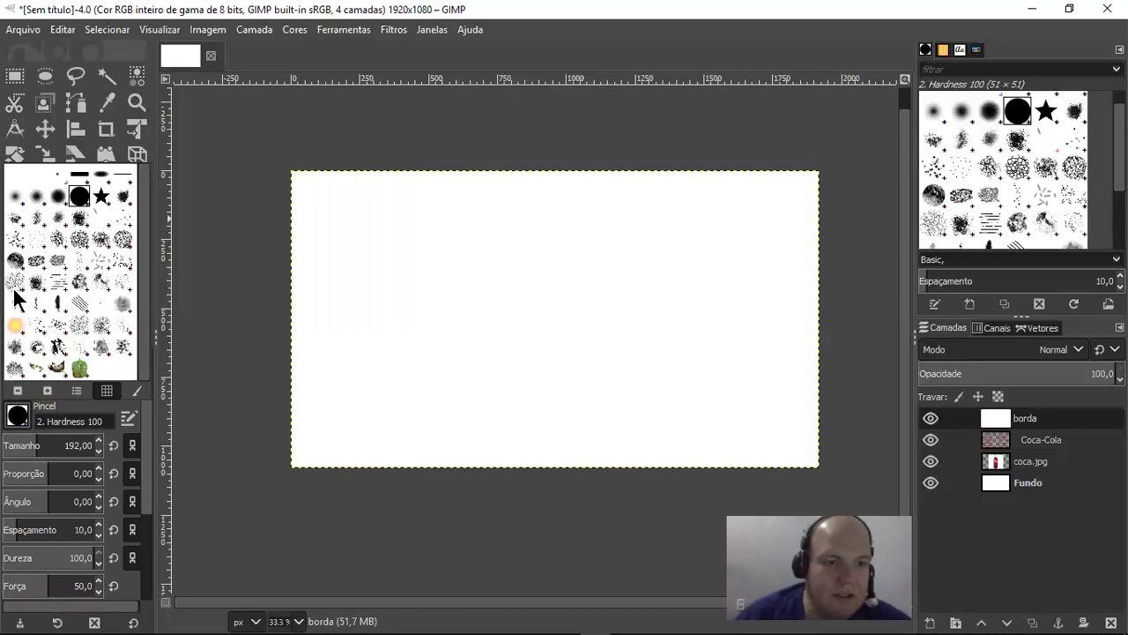
{"action": "left_click", "coordinate": [81, 236]}
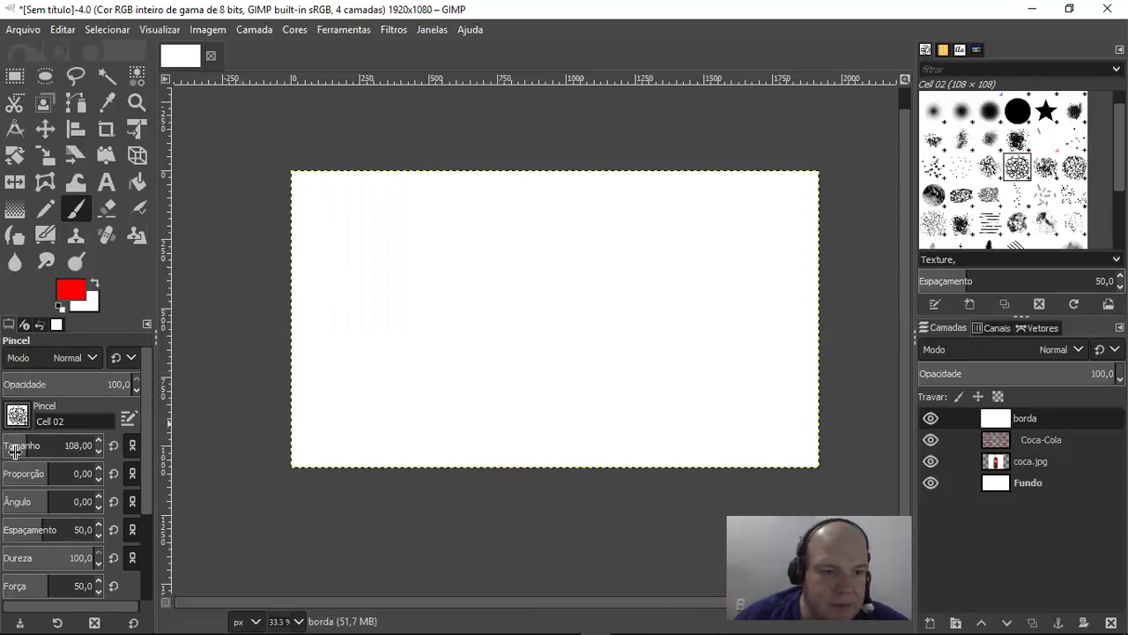
{"action": "scroll", "coordinate": [29, 444], "scroll_direction": "up", "scroll_amount": 7}
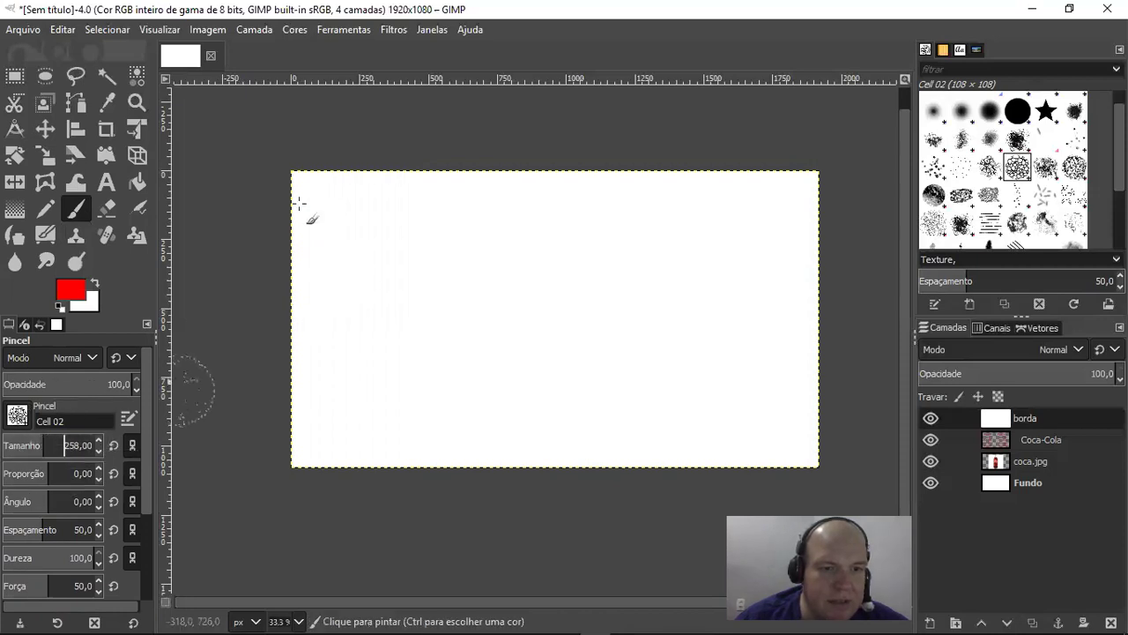
- Paint red Cell 02 texture strokes along all four edges of the borda layer
{"action": "mouse_move", "coordinate": [286, 187]}
{"action": "left_mouse_down"}
{"action": "mouse_move", "coordinate": [287, 459]}
{"action": "mouse_move", "coordinate": [370, 471]}
{"action": "mouse_move", "coordinate": [769, 474]}
{"action": "mouse_move", "coordinate": [814, 461]}
{"action": "mouse_move", "coordinate": [826, 471]}
{"action": "mouse_move", "coordinate": [838, 364]}
{"action": "mouse_move", "coordinate": [814, 314]}
{"action": "mouse_move", "coordinate": [811, 176]}
{"action": "mouse_move", "coordinate": [824, 158]}
{"action": "mouse_move", "coordinate": [320, 160]}
{"action": "mouse_move", "coordinate": [312, 151]}
{"action": "mouse_move", "coordinate": [226, 179]}
{"action": "mouse_move", "coordinate": [437, 159]}
{"action": "mouse_move", "coordinate": [818, 165]}
{"action": "mouse_move", "coordinate": [806, 307]}
{"action": "mouse_move", "coordinate": [831, 461]}
{"action": "mouse_move", "coordinate": [577, 474]}
{"action": "mouse_move", "coordinate": [252, 467]}
{"action": "mouse_move", "coordinate": [282, 459]}
{"action": "mouse_move", "coordinate": [285, 131]}
{"action": "left_mouse_up"}
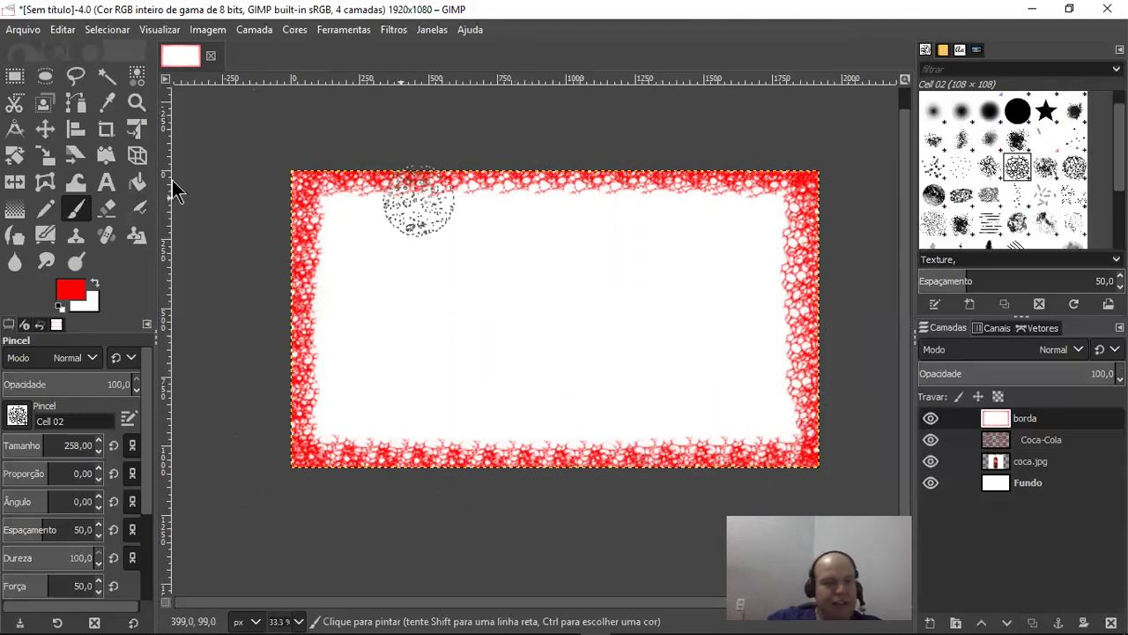
{"action": "left_click", "coordinate": [108, 82]}
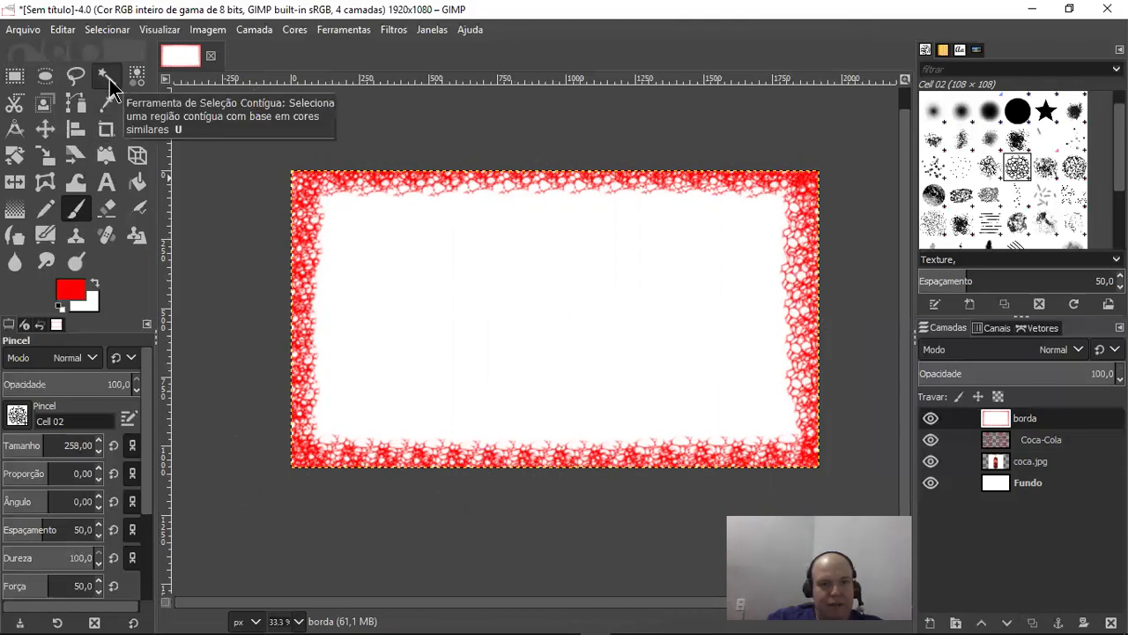
- Fuzzy-select the white centre of borda, delete it, and deselect
{"action": "left_click", "coordinate": [111, 88]}
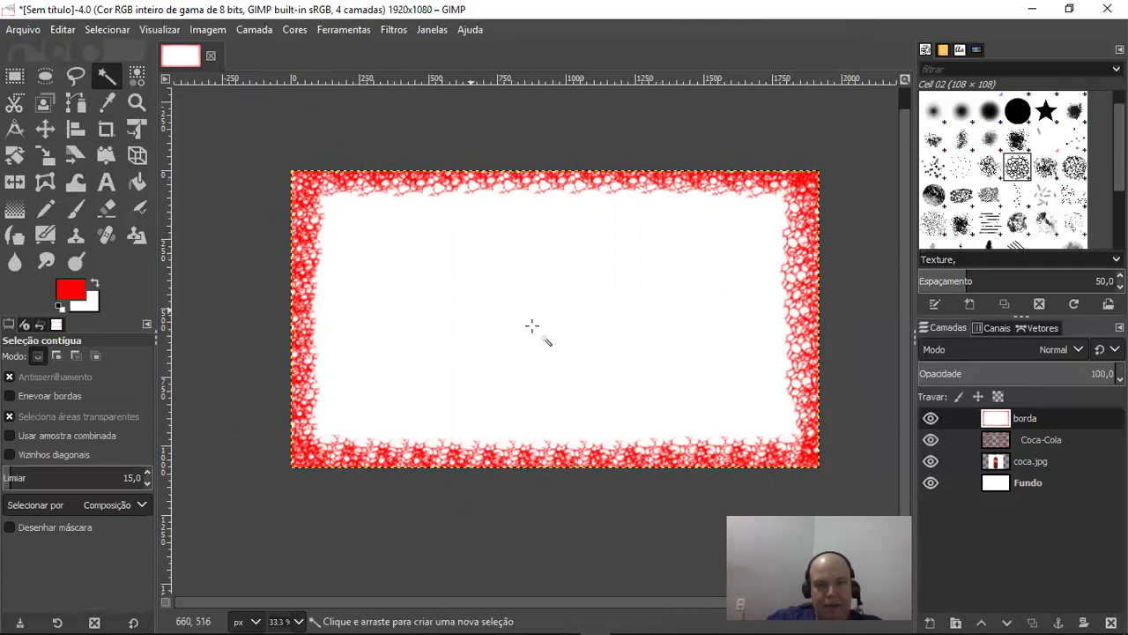
{"action": "left_click", "coordinate": [538, 283]}
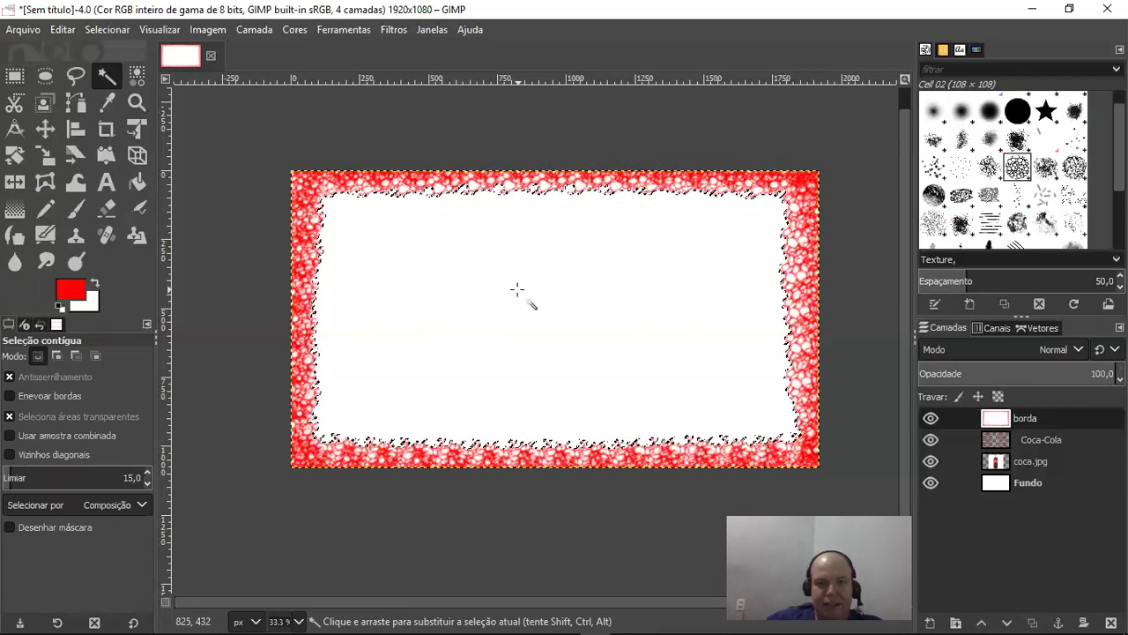
{"action": "key", "text": "Delete"}
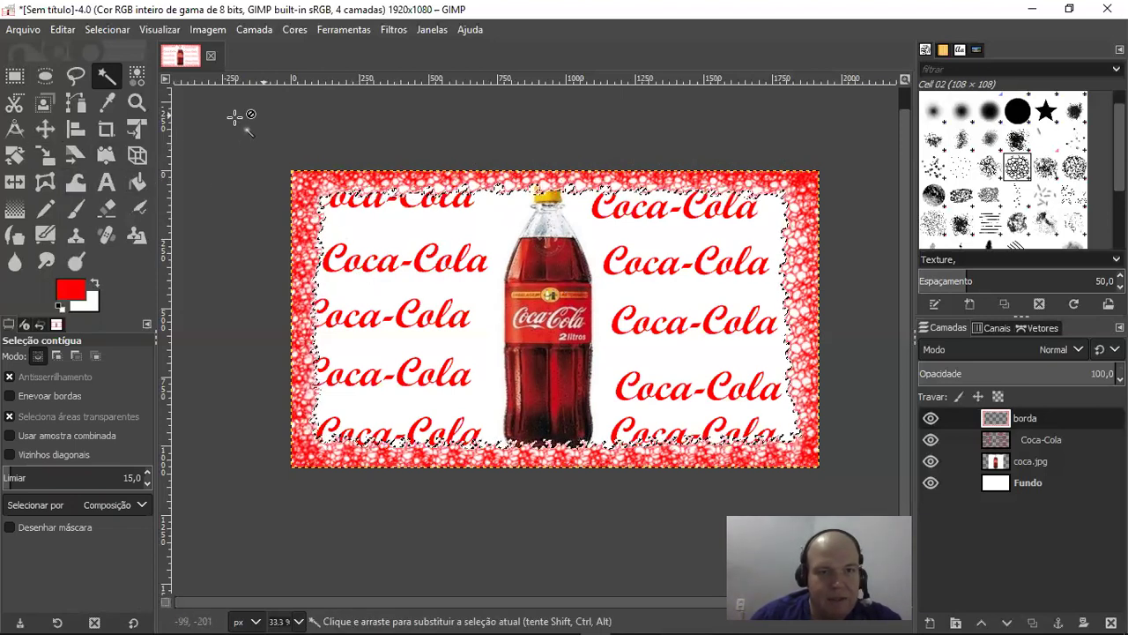
{"action": "left_click", "coordinate": [281, 126]}
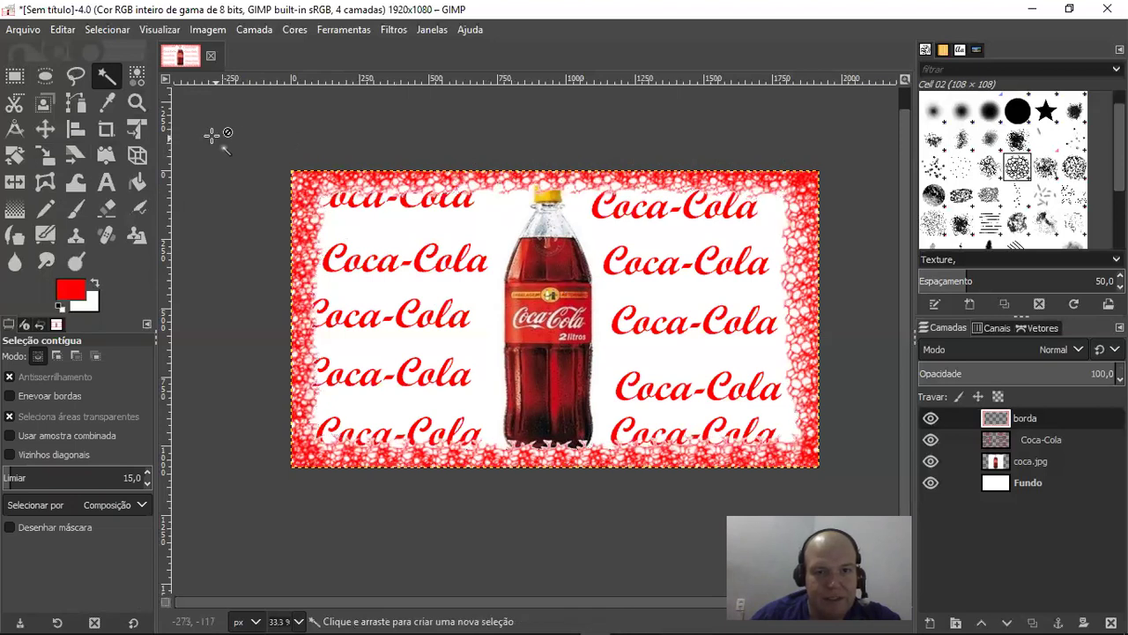
- Scale the borda frame layer to about 1995 x 1200 pixels, past the canvas edges
{"action": "left_click", "coordinate": [51, 162]}
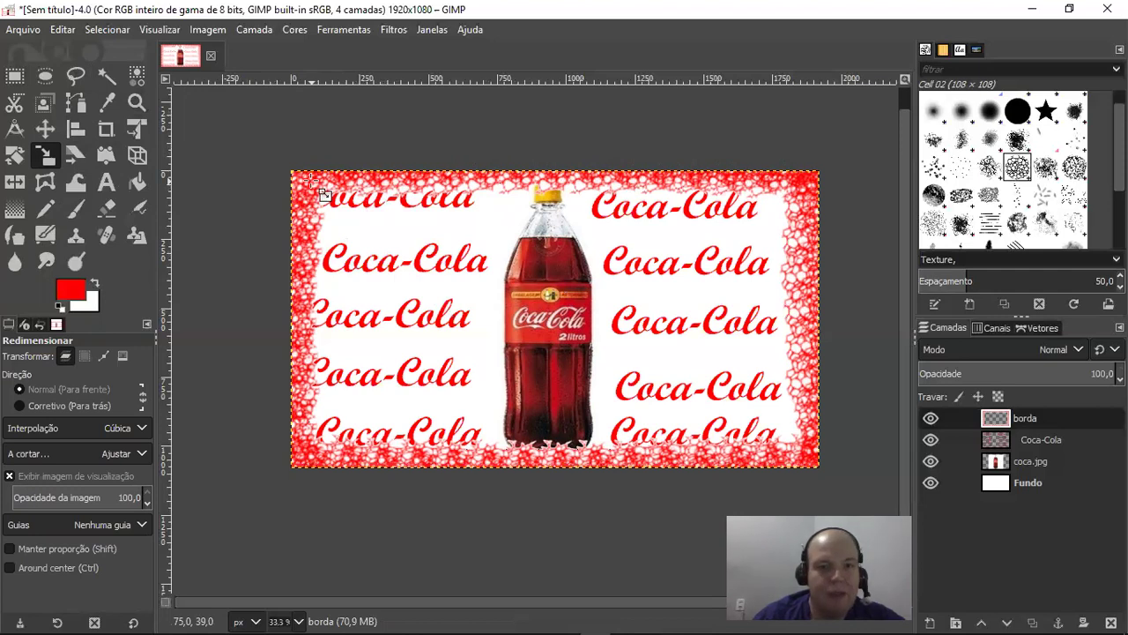
{"action": "left_click", "coordinate": [308, 193]}
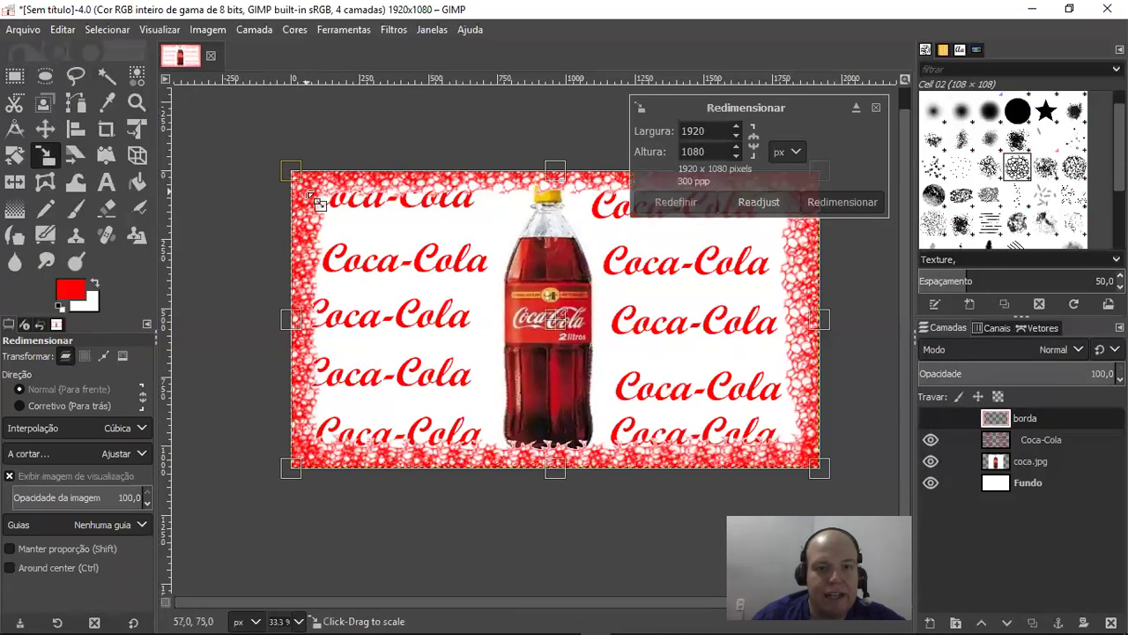
{"action": "mouse_move", "coordinate": [311, 194]}
{"action": "left_mouse_down"}
{"action": "mouse_move", "coordinate": [275, 150]}
{"action": "mouse_move", "coordinate": [265, 151]}
{"action": "left_mouse_up"}
{"action": "left_click_drag", "start_coordinate": [547, 488], "coordinate": [546, 497]}
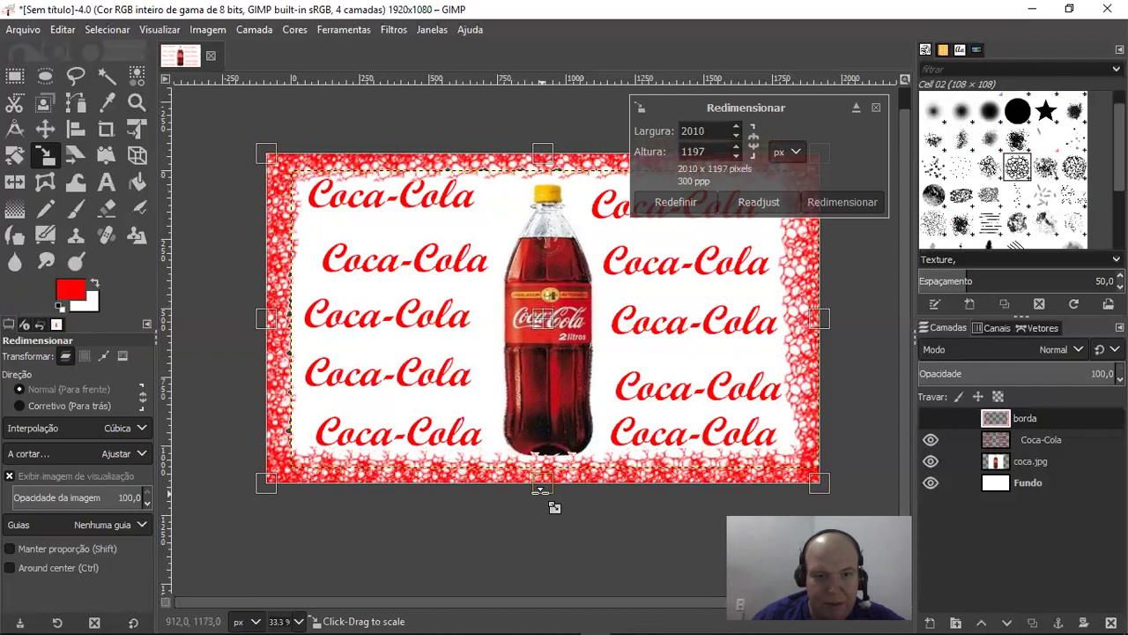
{"action": "left_click_drag", "start_coordinate": [267, 313], "coordinate": [271, 315]}
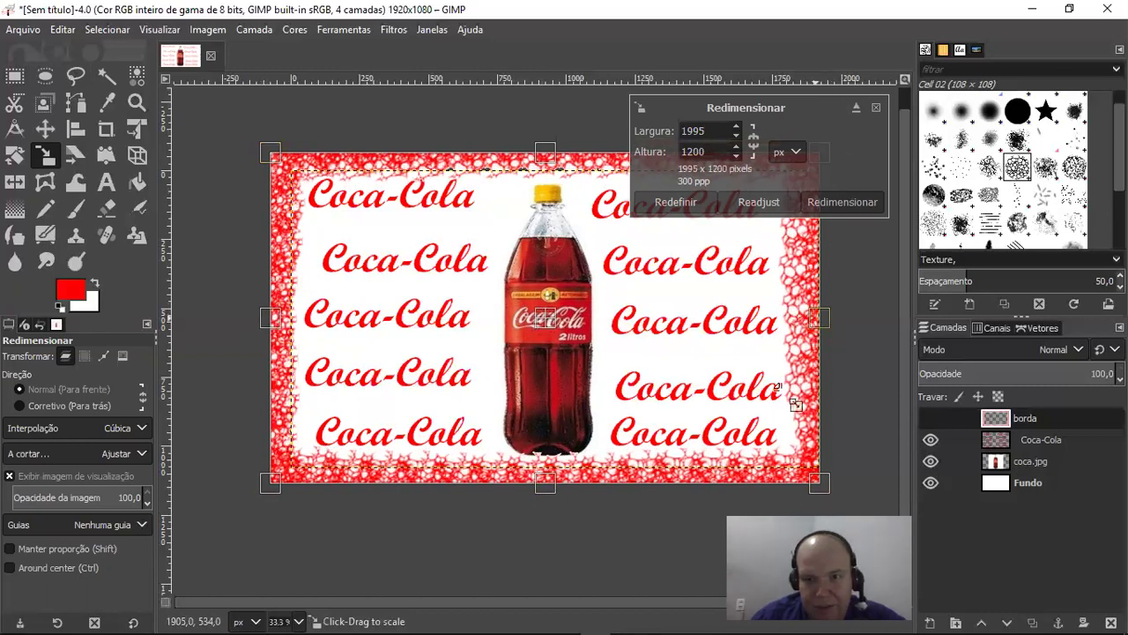
{"action": "left_click", "coordinate": [867, 208]}
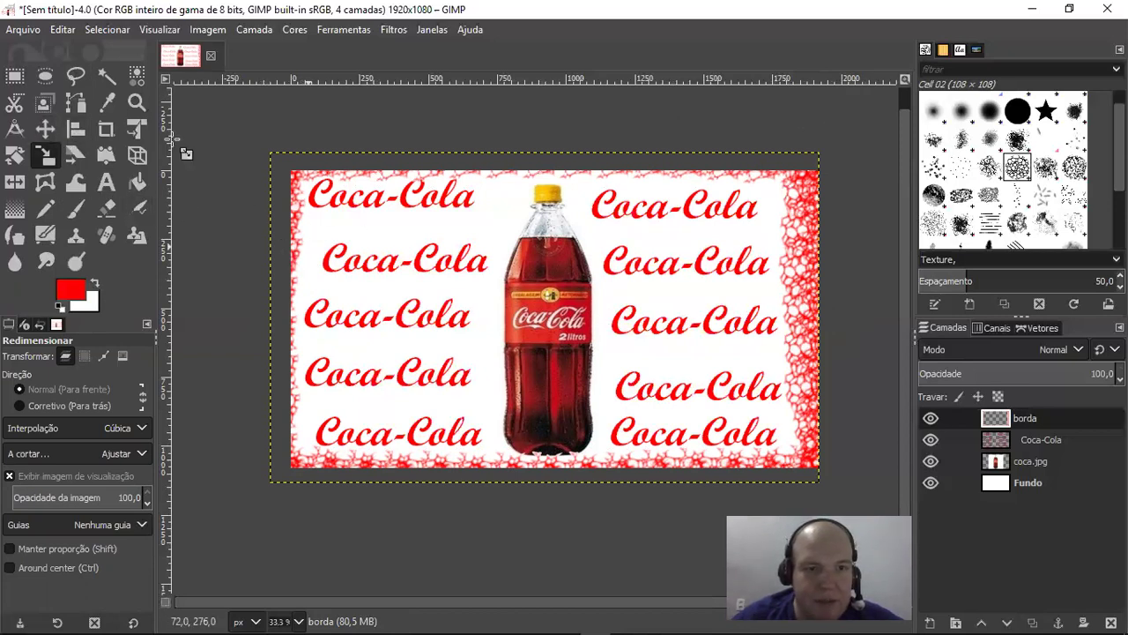
{"action": "left_click", "coordinate": [45, 129]}
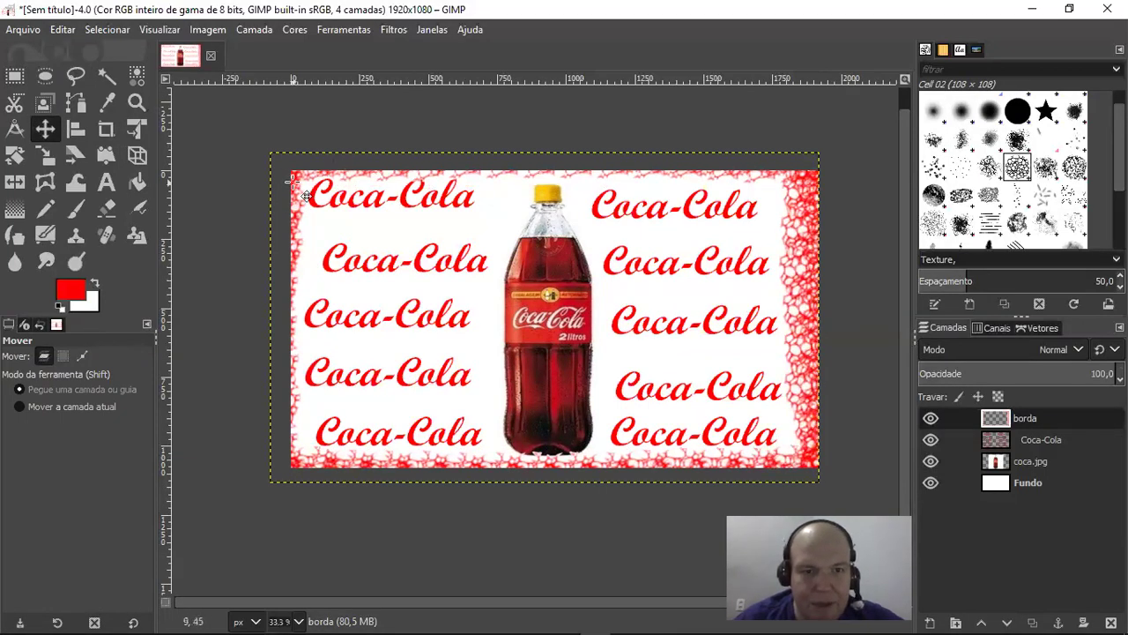
- Nudge the borda frame layer right twice and left once to centre the border
{"action": "key", "text": "Right"}
{"action": "key", "text": "Right"}
{"action": "key", "text": "Right"}
{"action": "key", "text": "Right"}
{"action": "key", "text": "Right"}
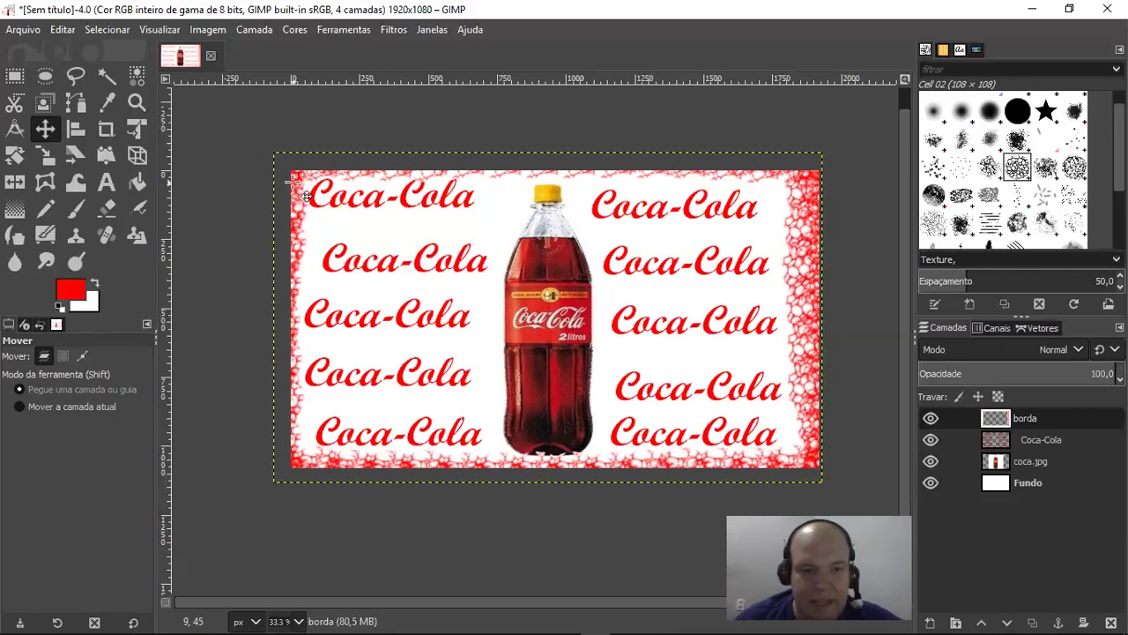
{"action": "key", "text": "Right"}
{"action": "key", "text": "Right"}
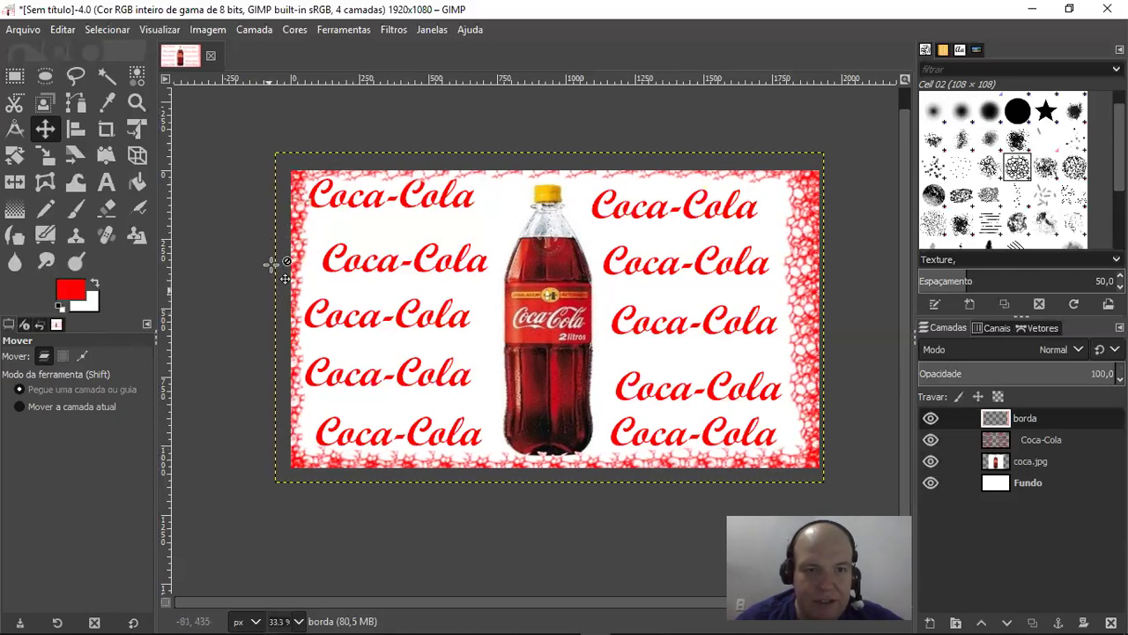
{"action": "key", "text": "Left"}
{"action": "key", "text": "Left"}
{"action": "key", "text": "Left"}
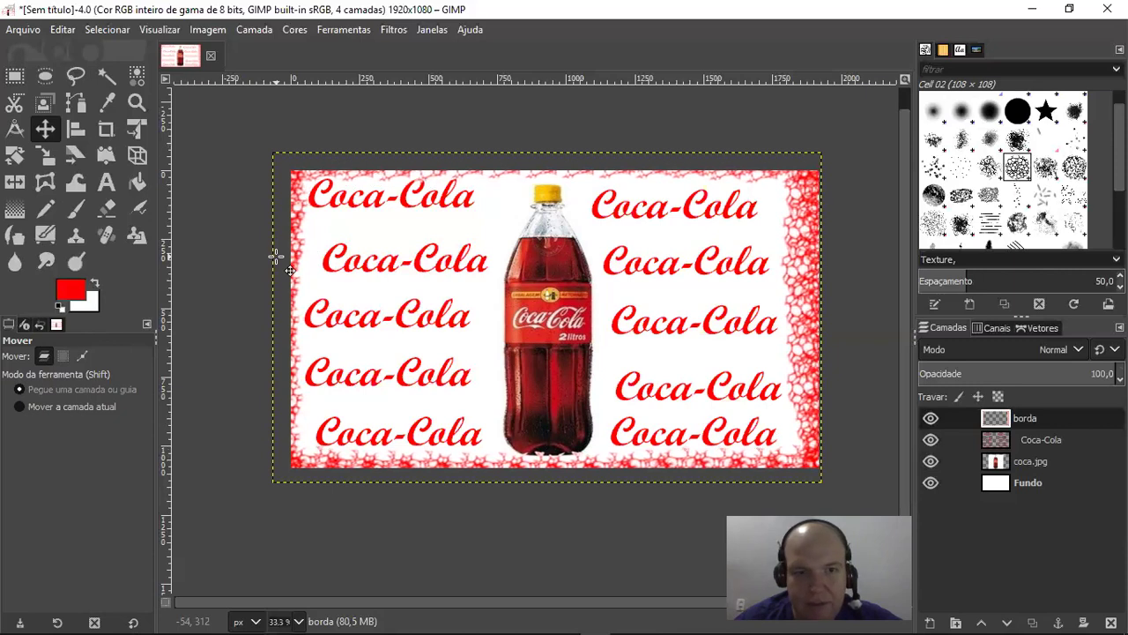